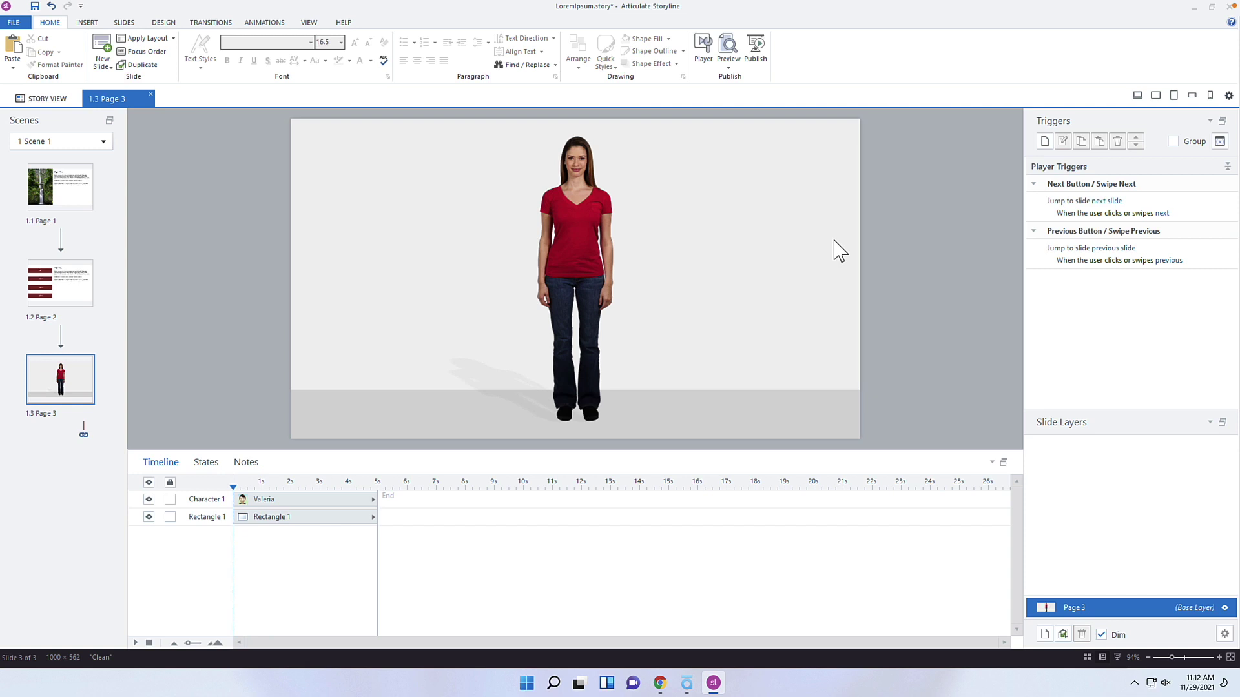
Select Valeria on slide 1.3 and show her States panel, which lists only Normal
left_click(575, 193)
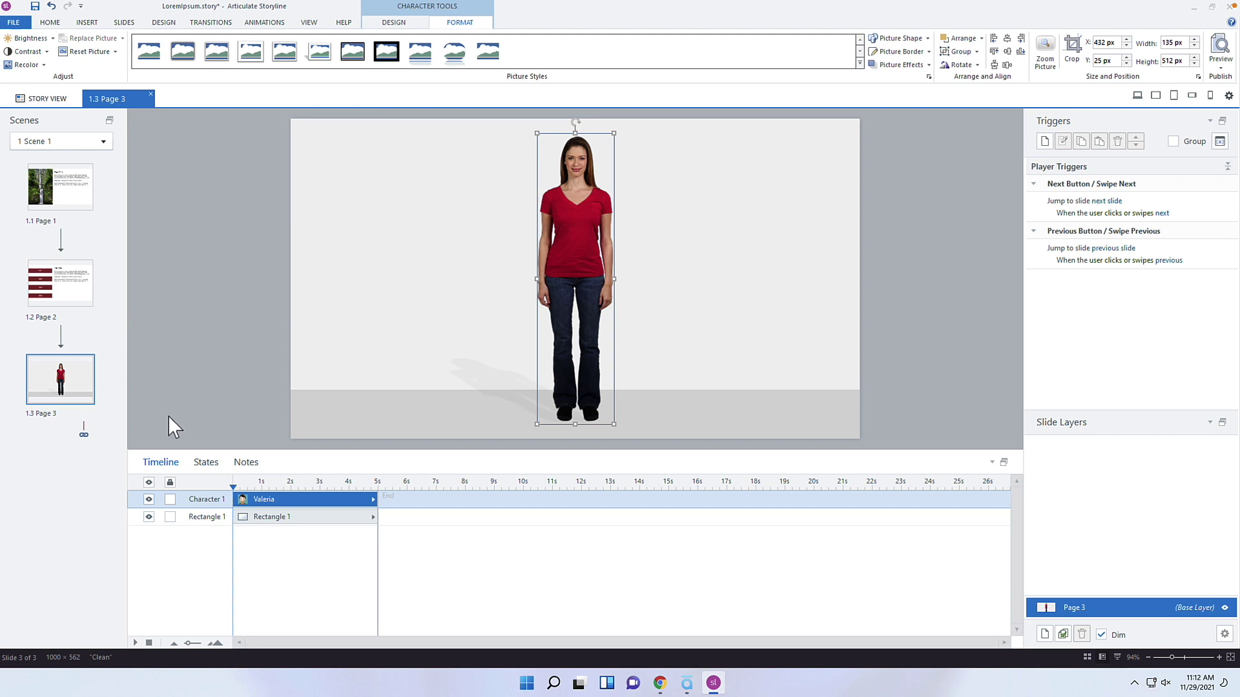
left_click(206, 462)
Add a new state named Hover to Valeria from the predefined state names
left_click(174, 487)
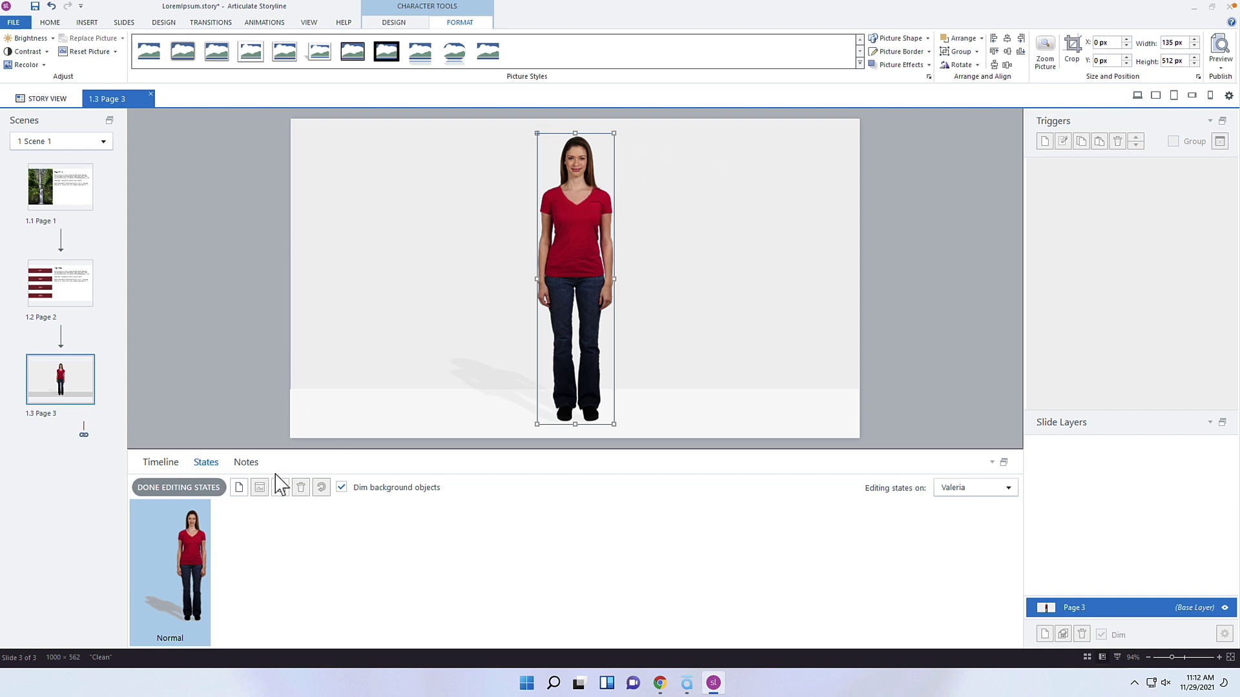
left_click(239, 487)
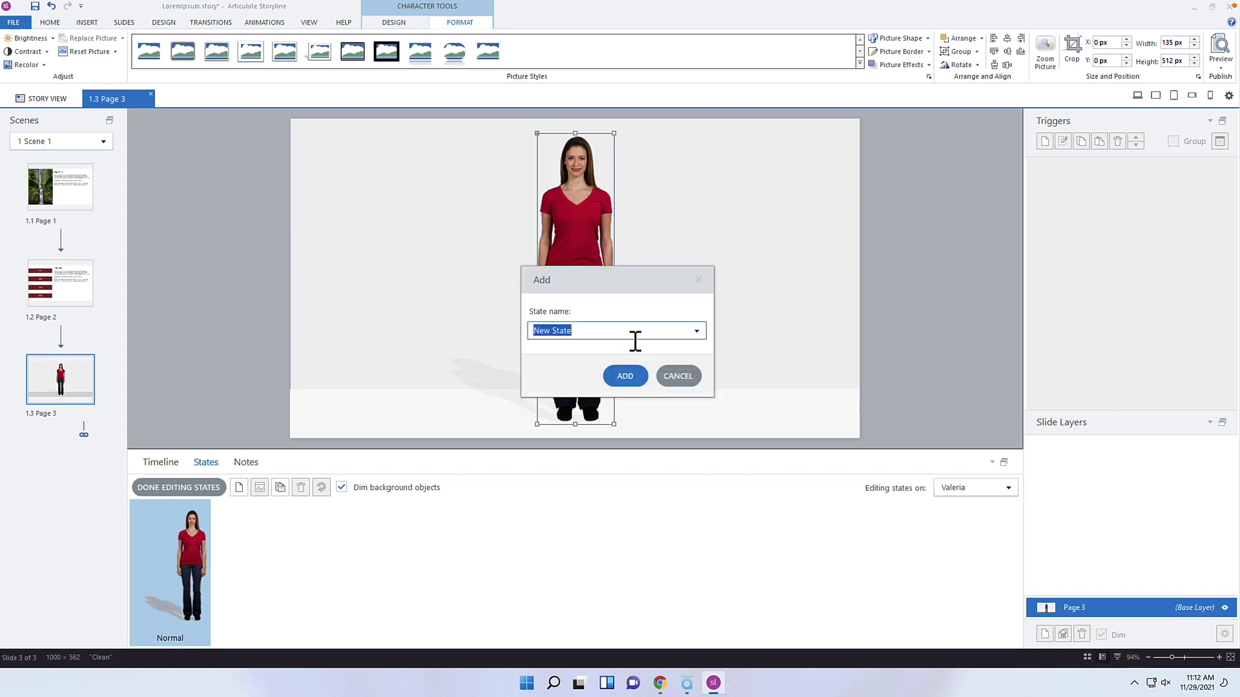
left_click(695, 330)
left_click(600, 364)
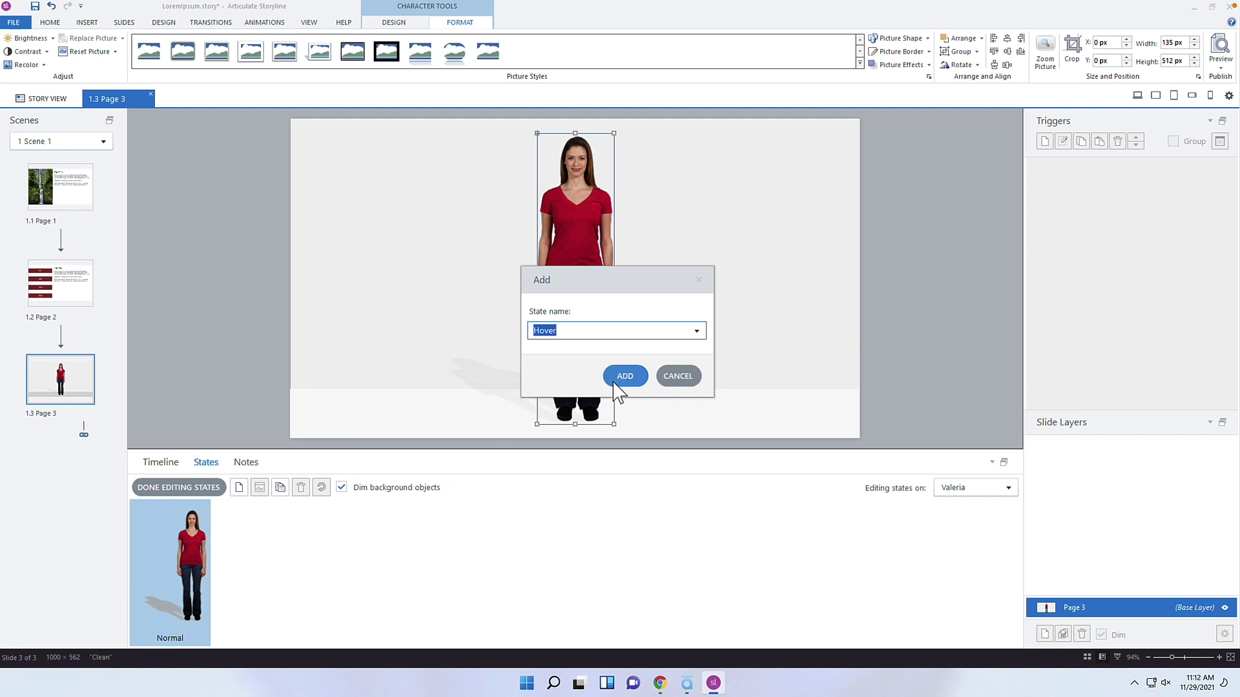
left_click(620, 379)
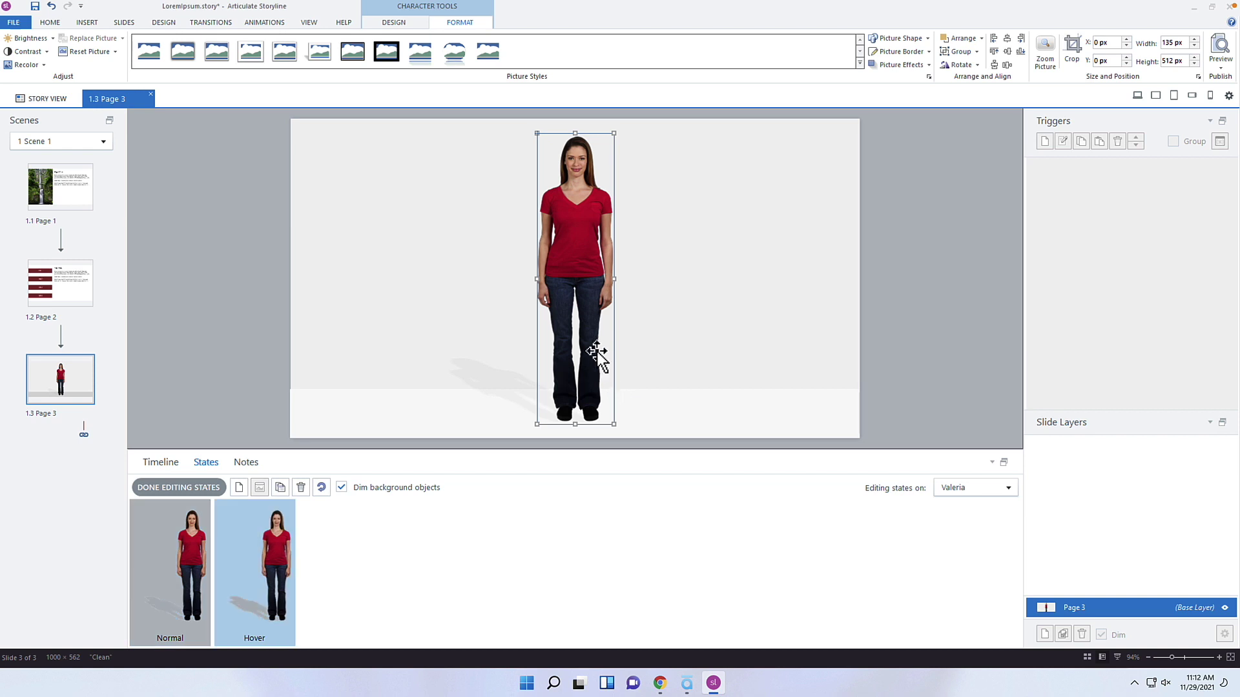
Insert the hands-on-hips pose for Valeria in her Hover state via Character Tools Design
left_click(412, 27)
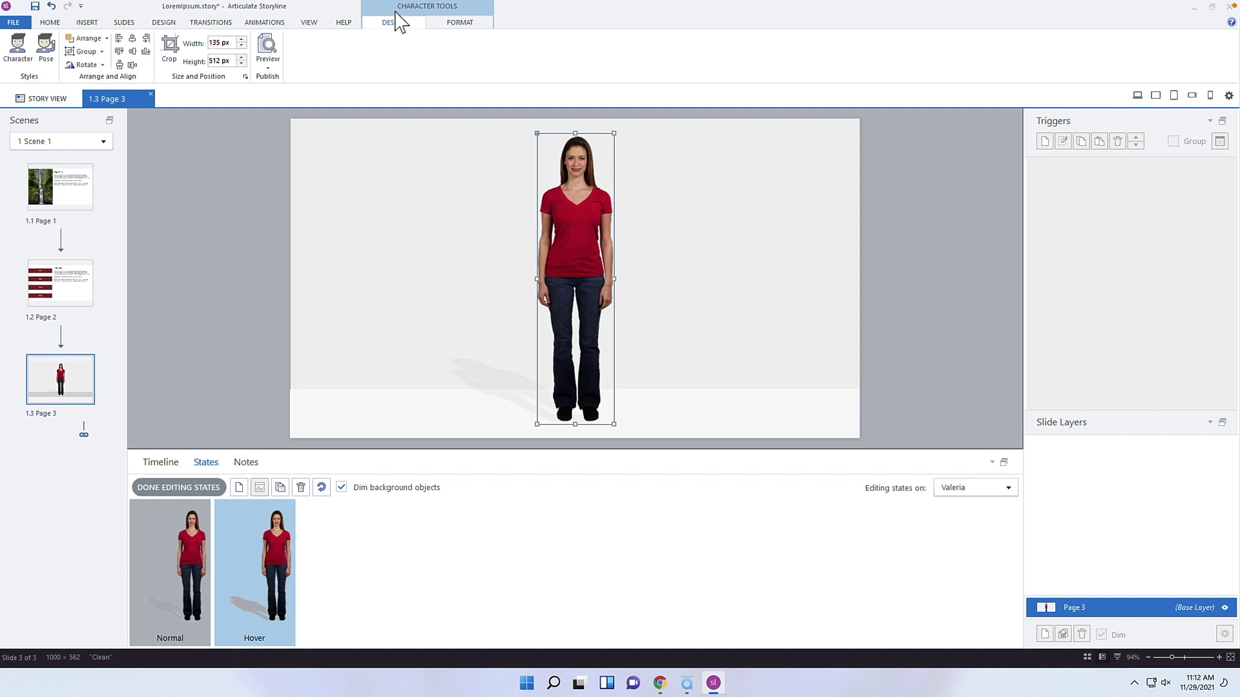
left_click(46, 50)
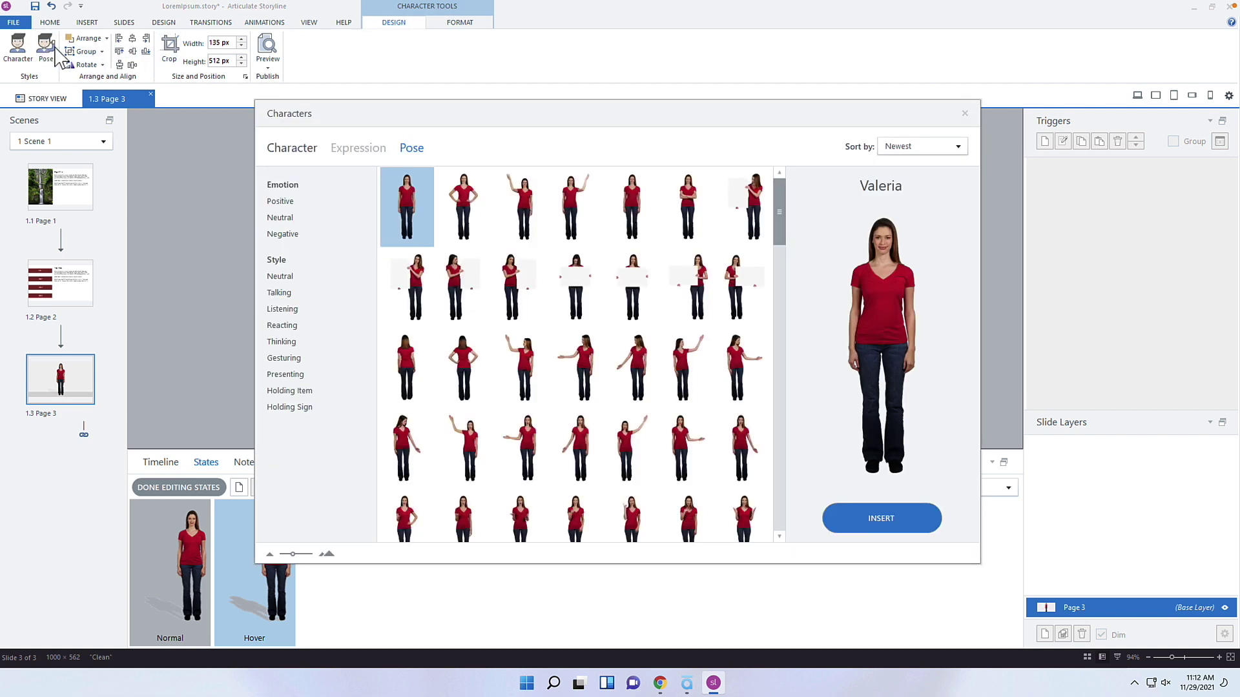
left_click(463, 195)
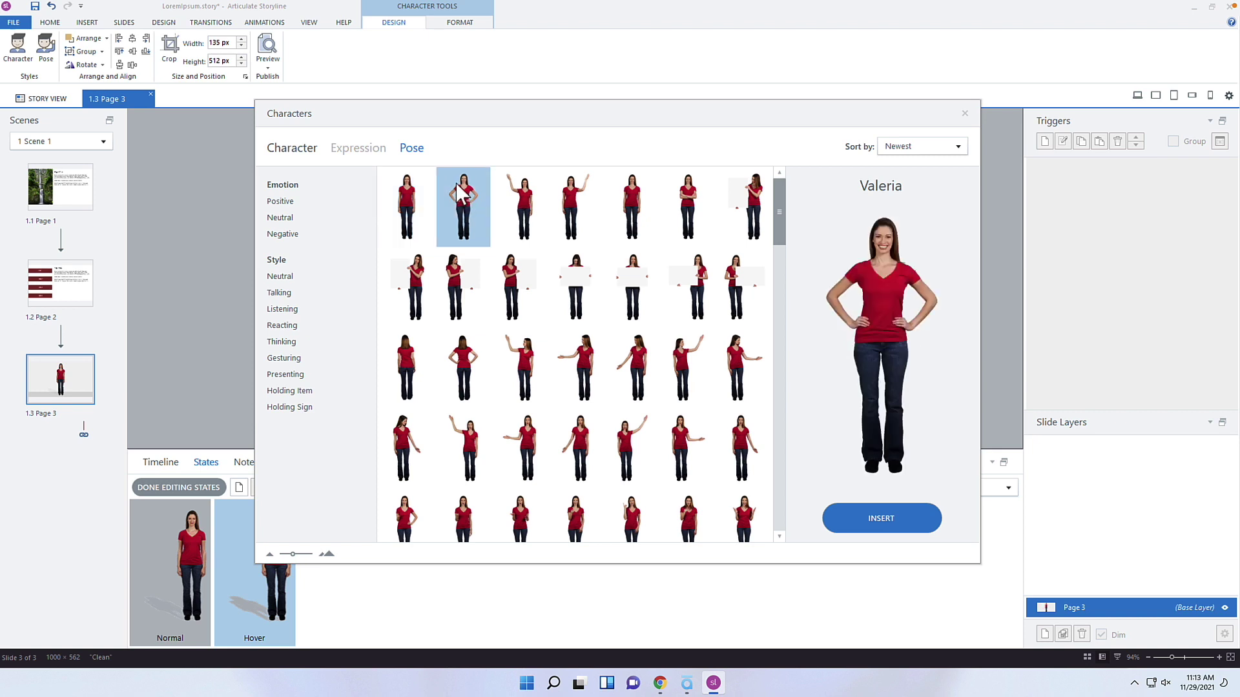
left_click(862, 527)
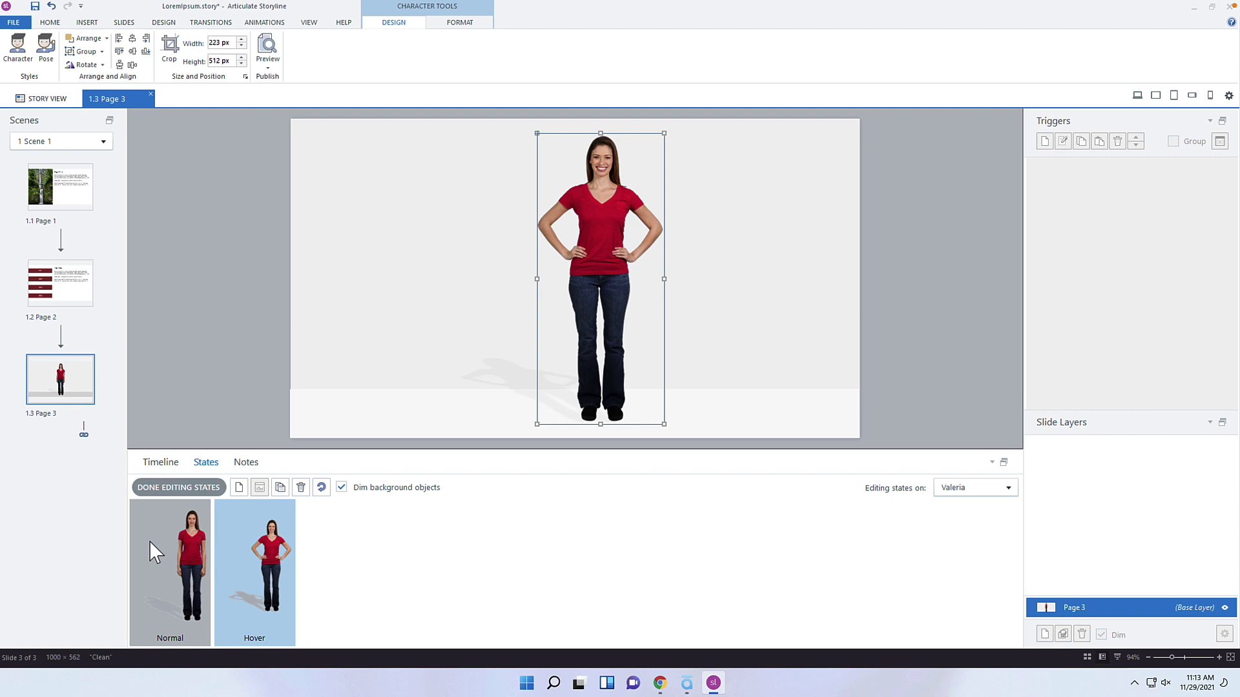
Compare Hover against Normal and nudge the hands-on-hips figure left with the arrow keys
left_click(179, 549)
left_click(276, 542)
key("ctrl+z")
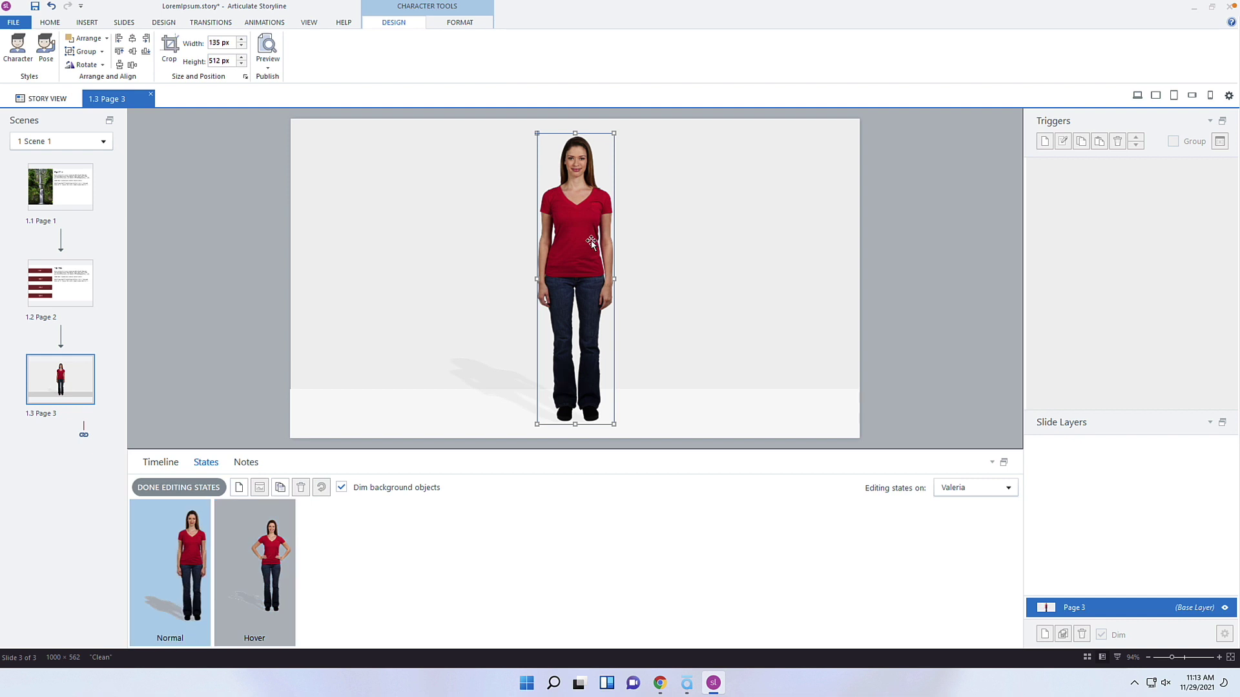
left_click(265, 549)
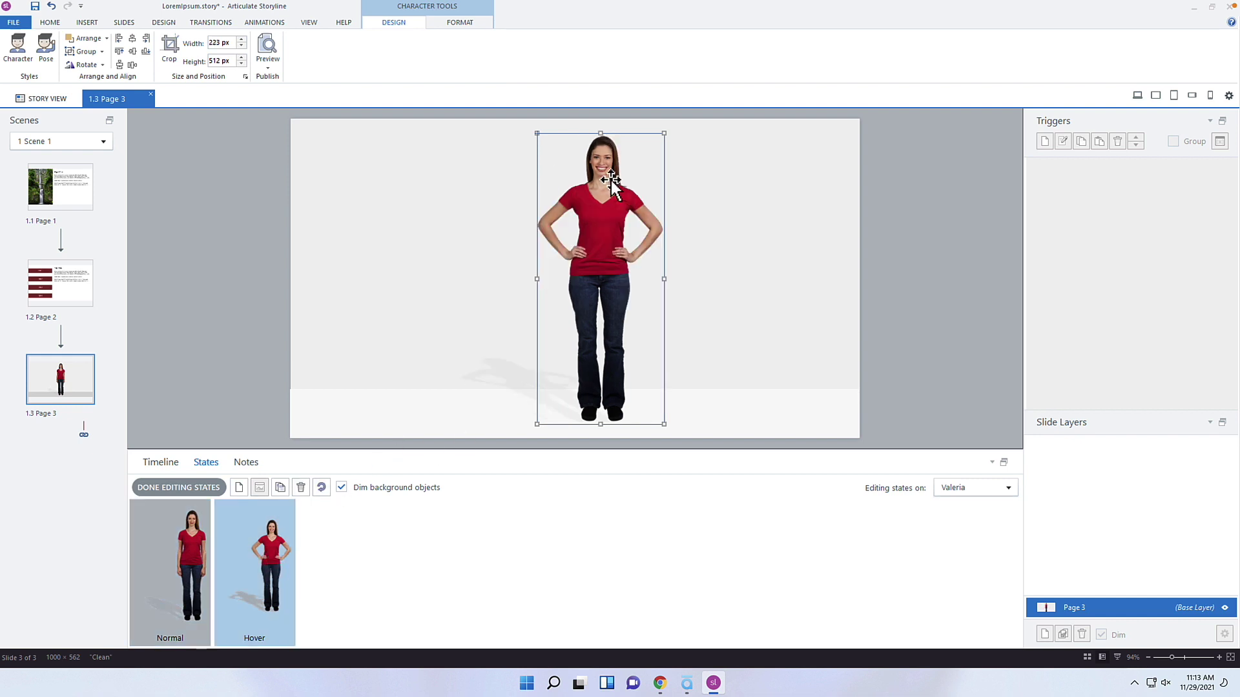
key("Left")
key("Left")
key("Left")
key("Left")
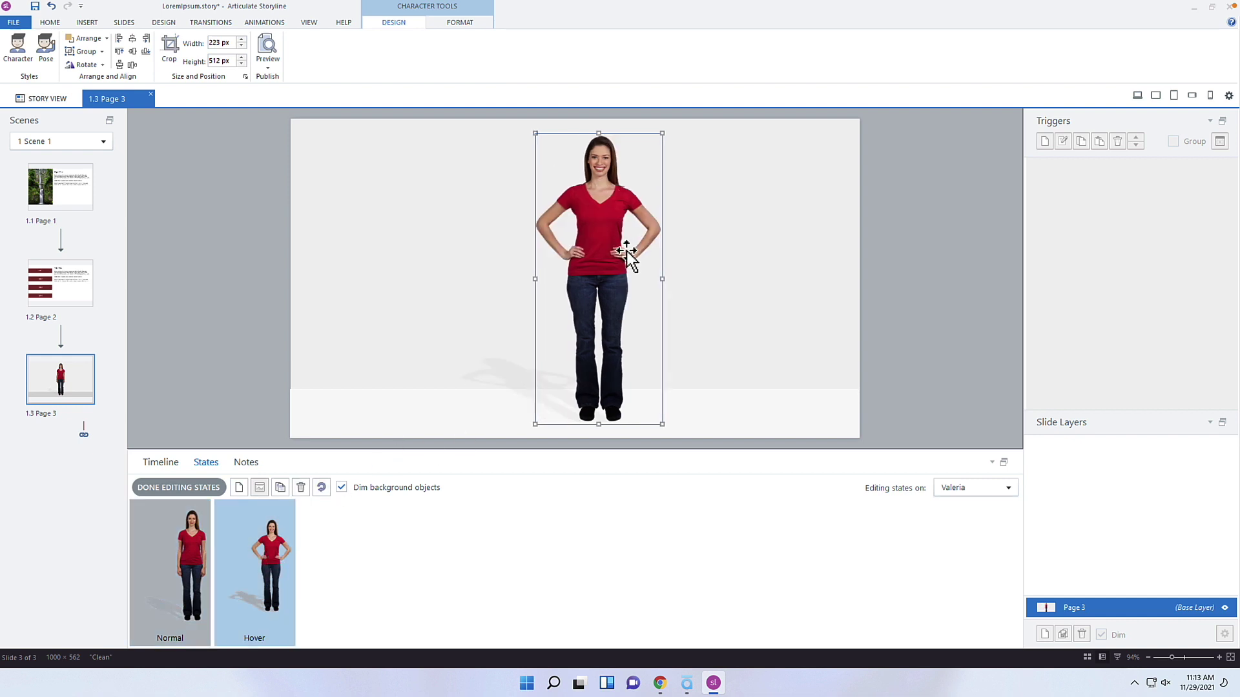
key("Left")
key("Left")
key("Left")
key("Left")
key("Left")
key("Left")
key("Left")
key("Left")
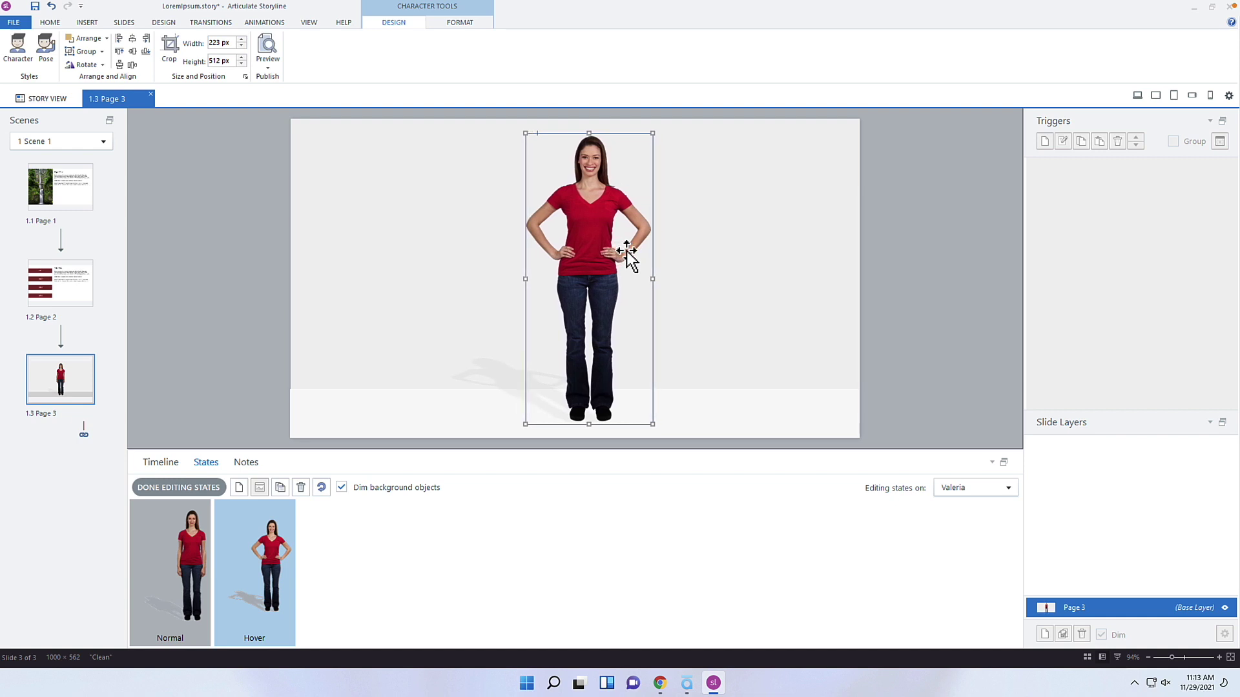
key("Left")
key("Left")
key("Left")
key("Left")
key("Left")
key("Left")
key("Left")
key("Left")
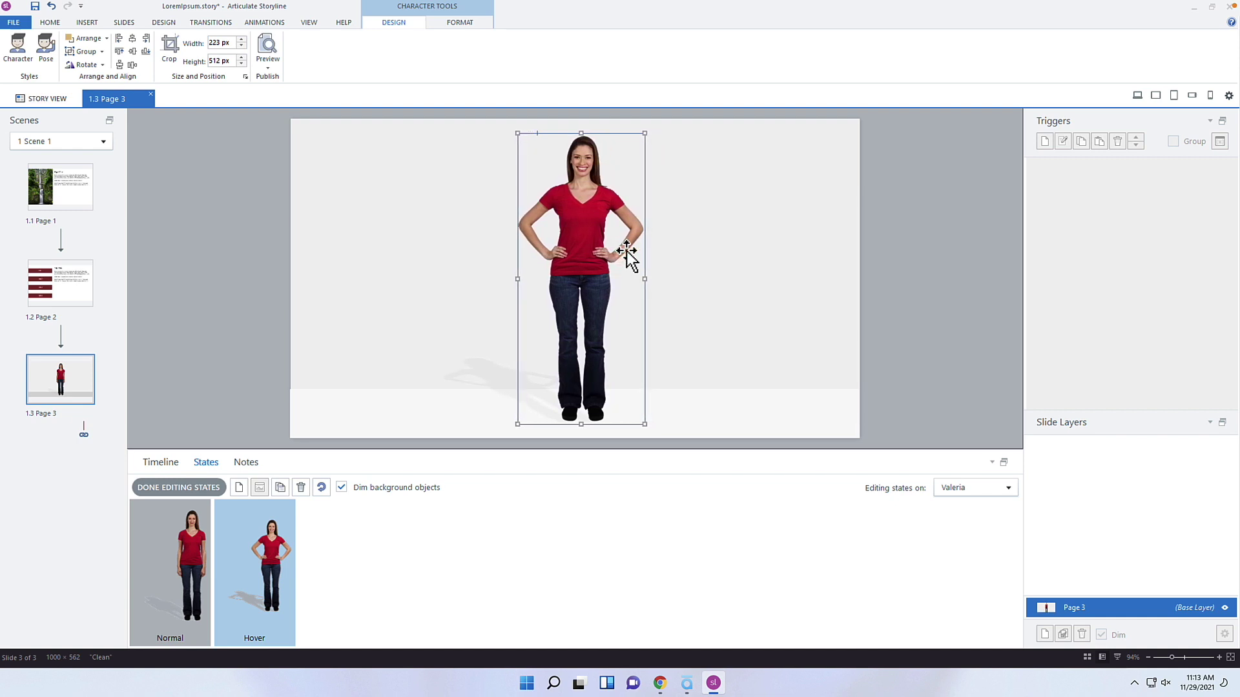
key("Left")
key("Left")
key("Left")
key("Left")
key("Left")
key("Left")
key("Left")
key("Left")
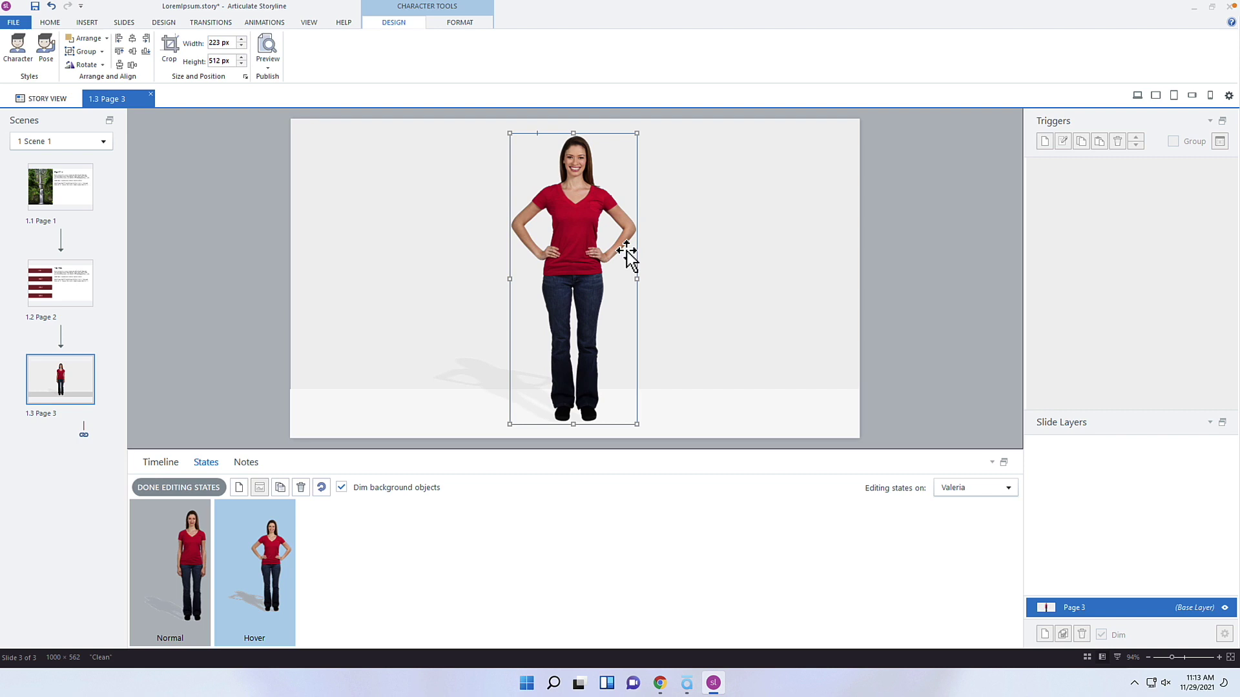
key("Left")
key("Left")
key("Left")
key("Left")
key("Left")
key("Left")
key("Left")
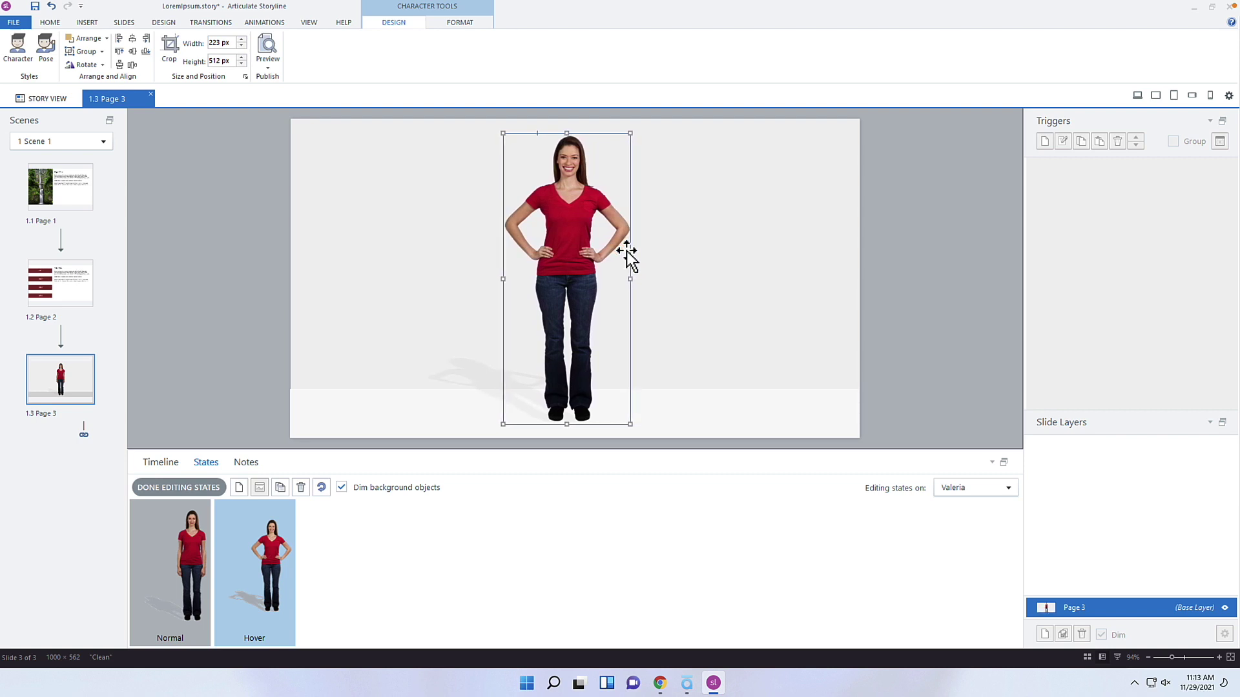
Fine-tune the Hover figure's position by dragging until it lines up with Normal
left_click(189, 555)
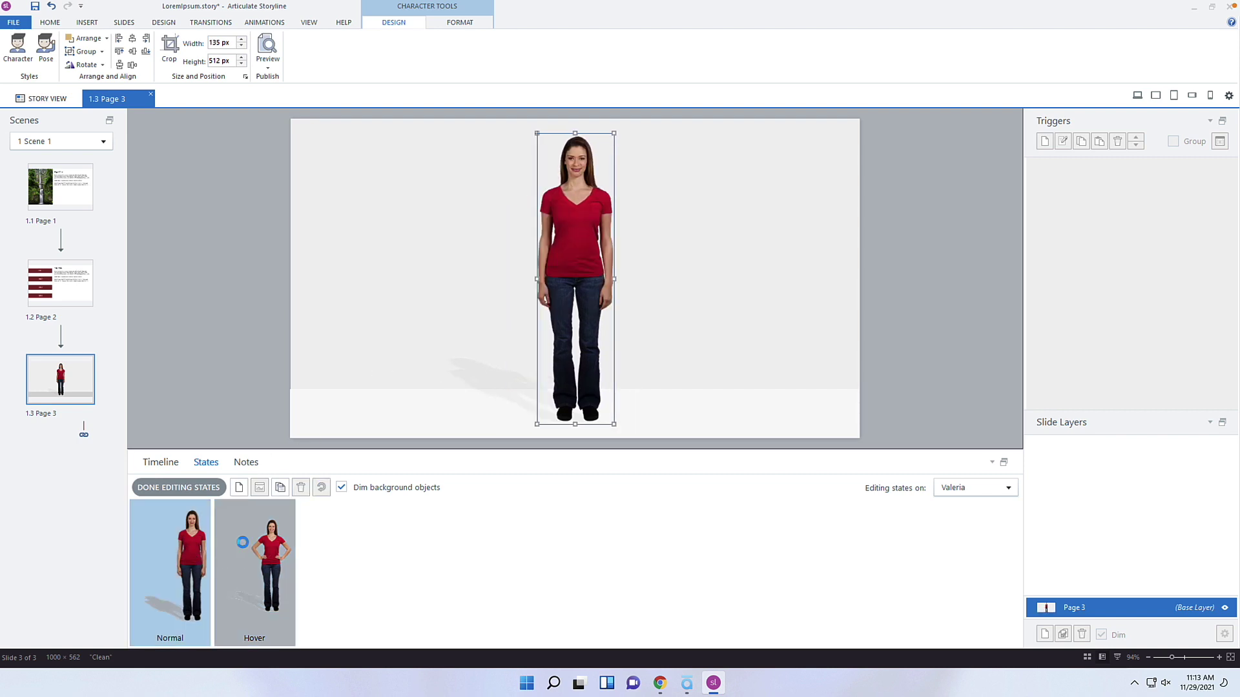
left_click(242, 542)
left_click(207, 553)
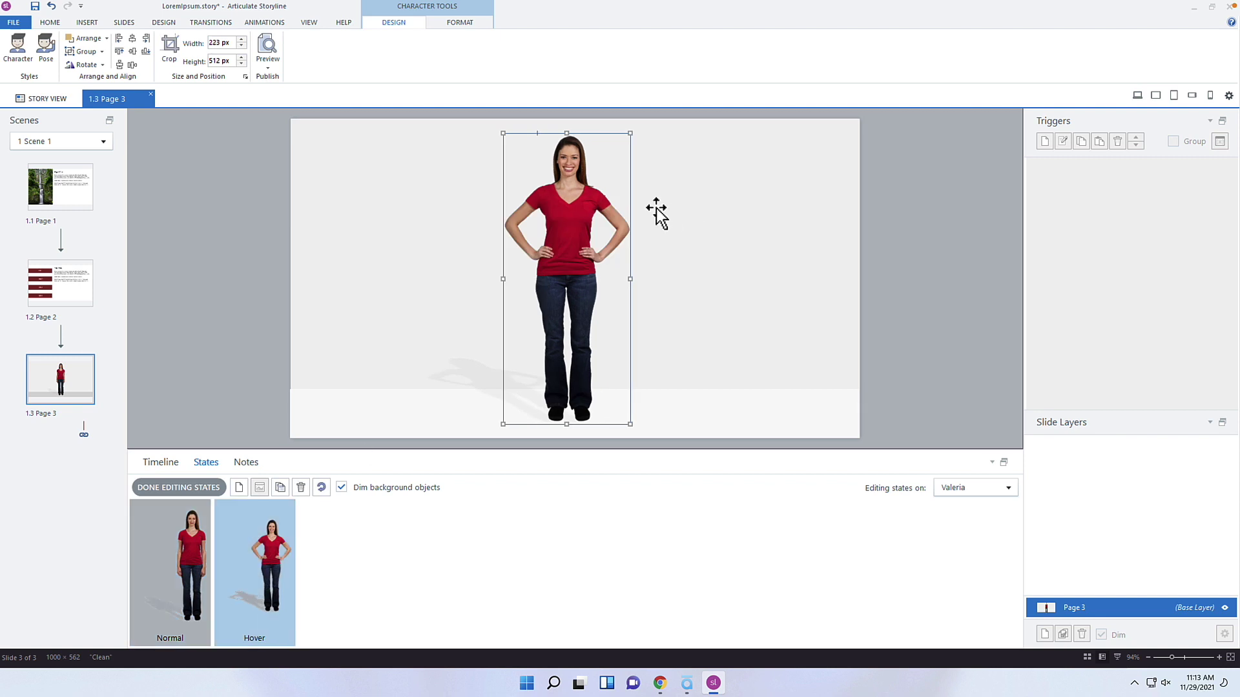
left_click_drag(613, 223, 609, 223)
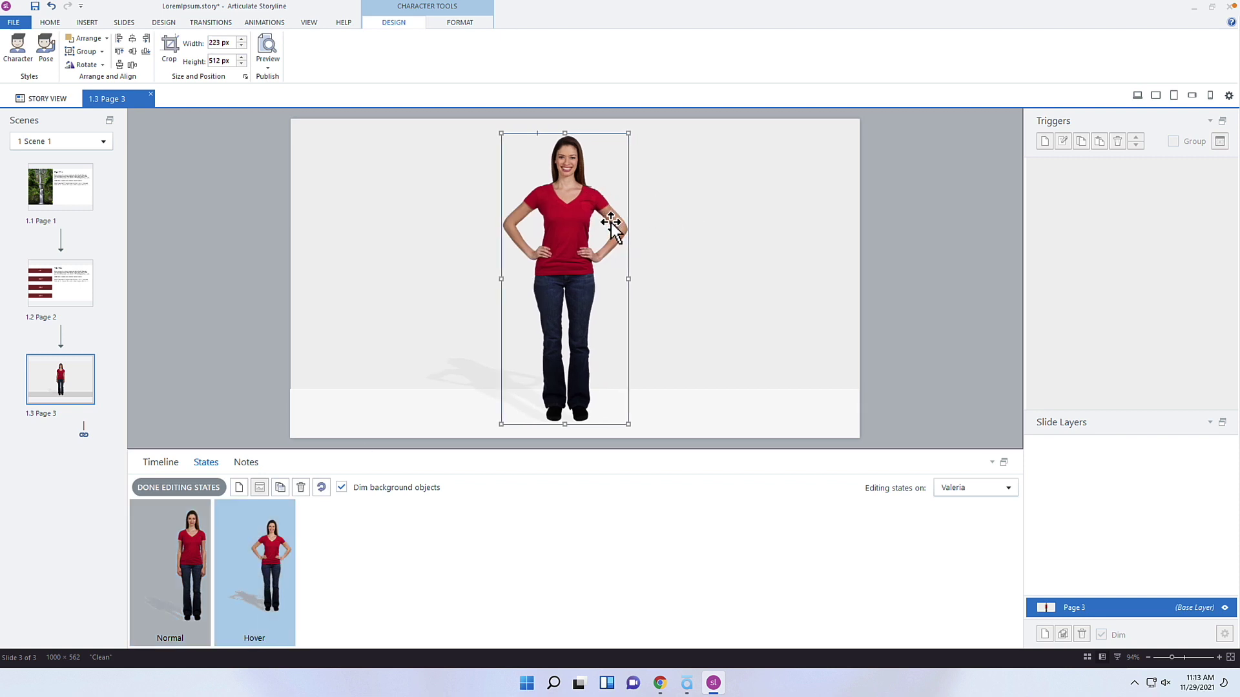
left_click(177, 550)
left_click(255, 547)
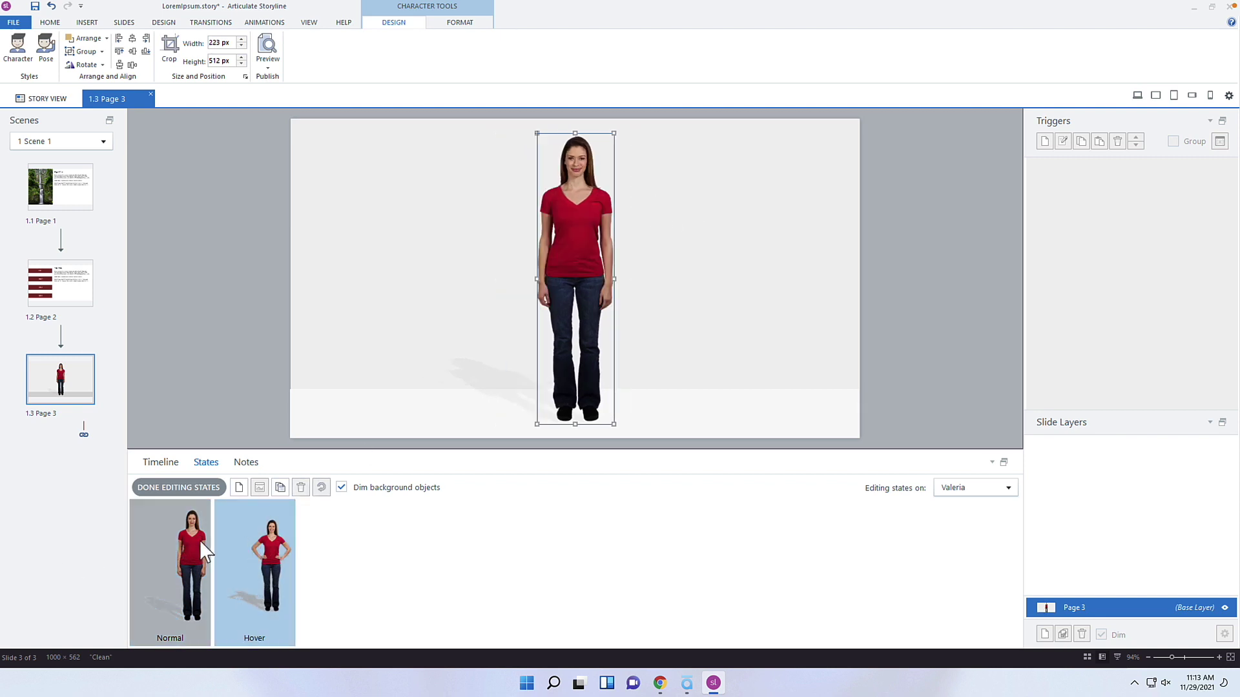
left_click_drag(613, 309, 623, 311)
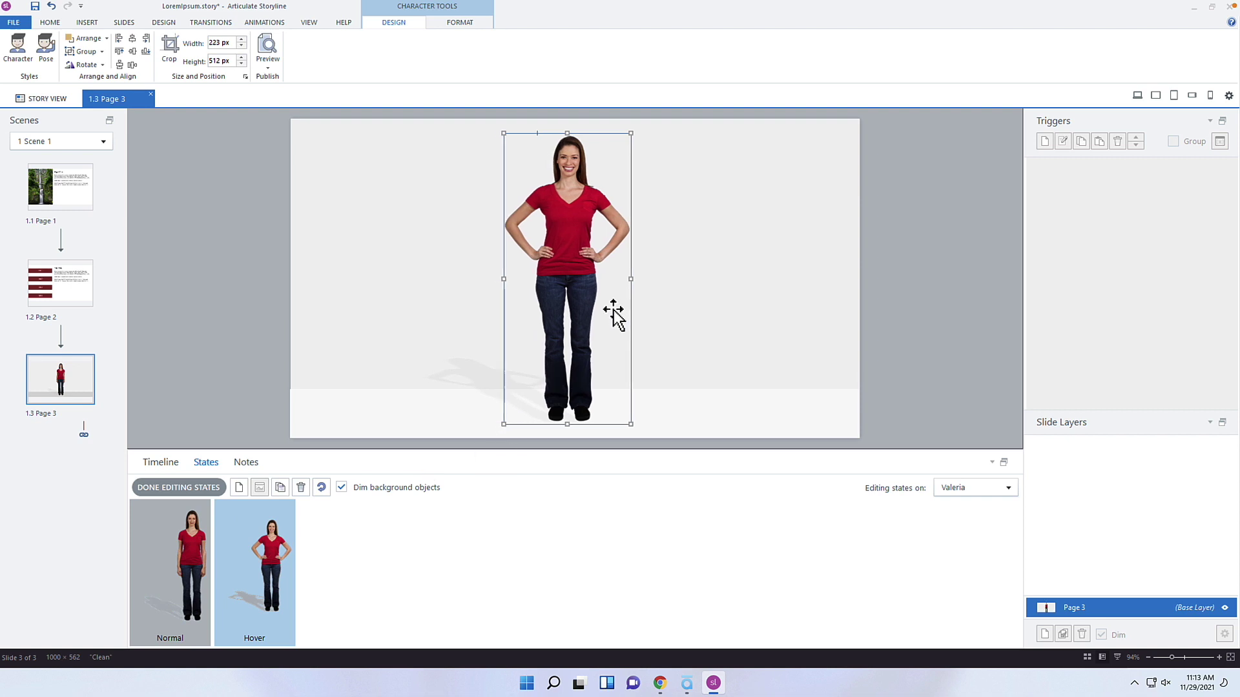
left_click(193, 539)
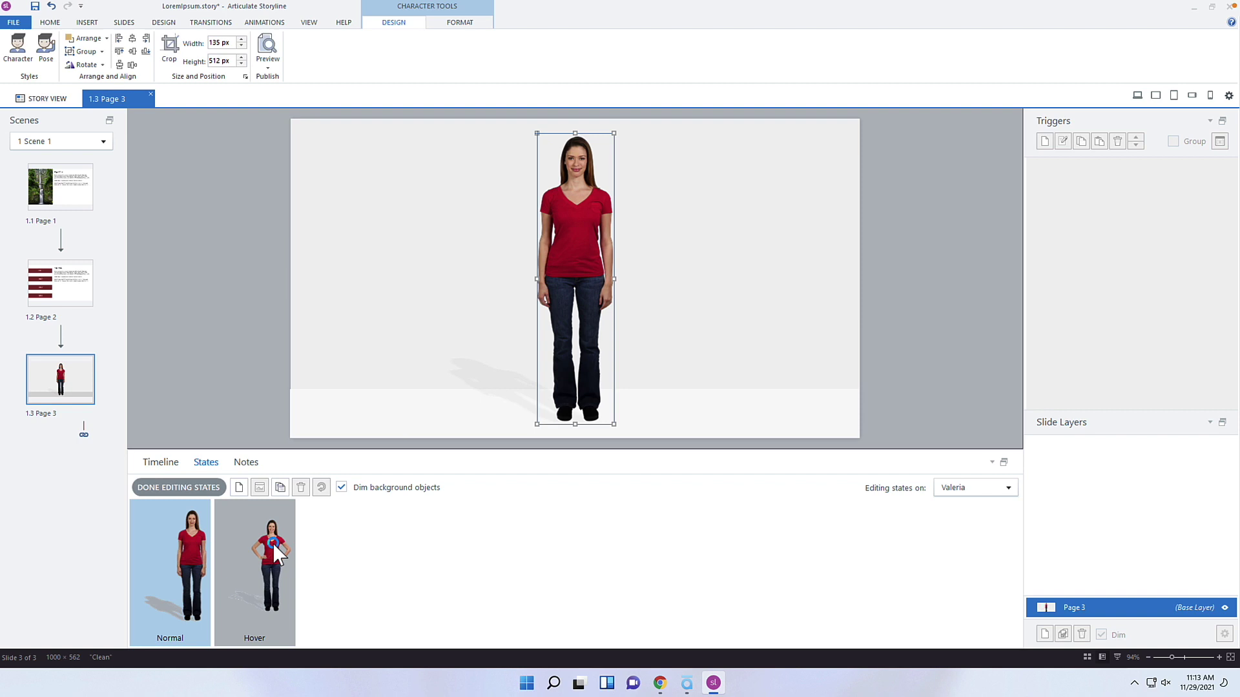
left_click(272, 543)
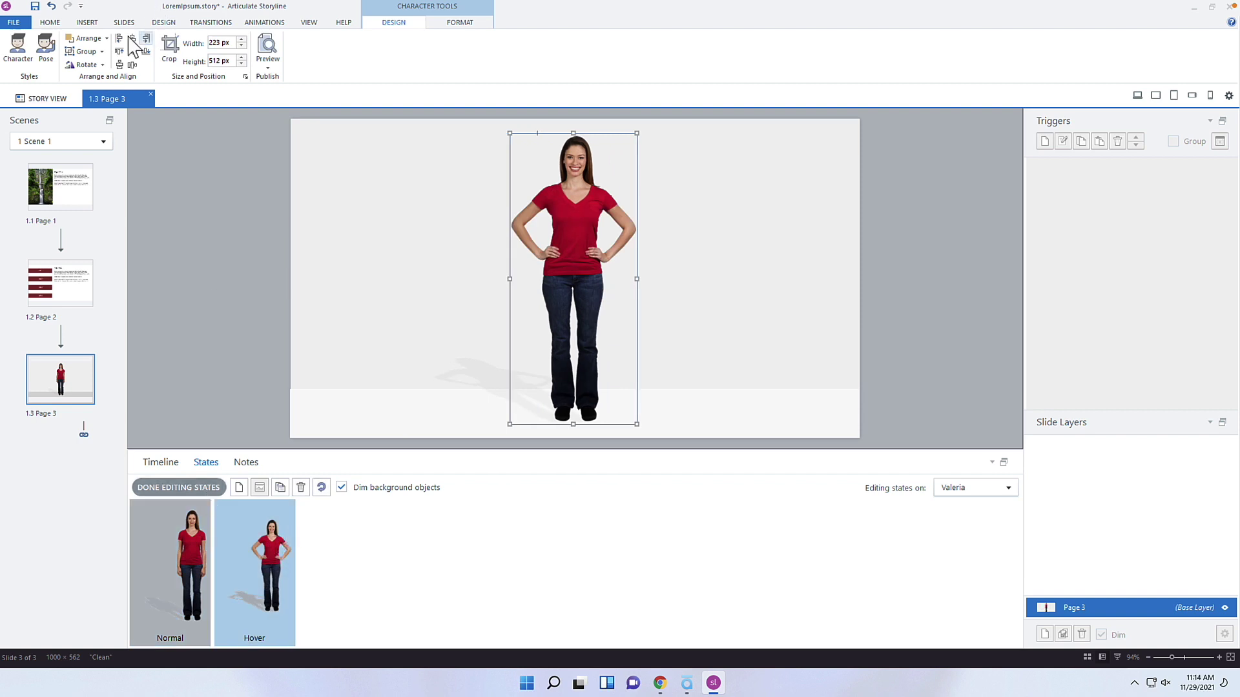
left_click(87, 22)
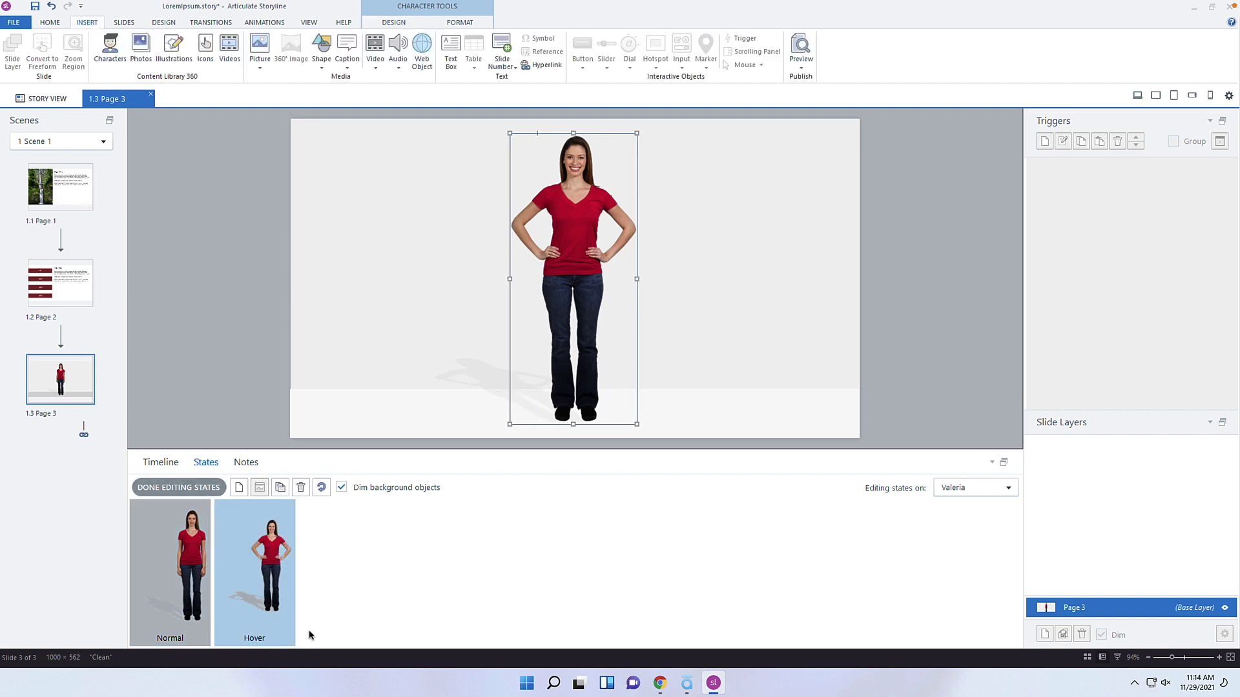
Draw a cloud thought-bubble caption to the right of Valeria's head in the Hover state
left_click(347, 48)
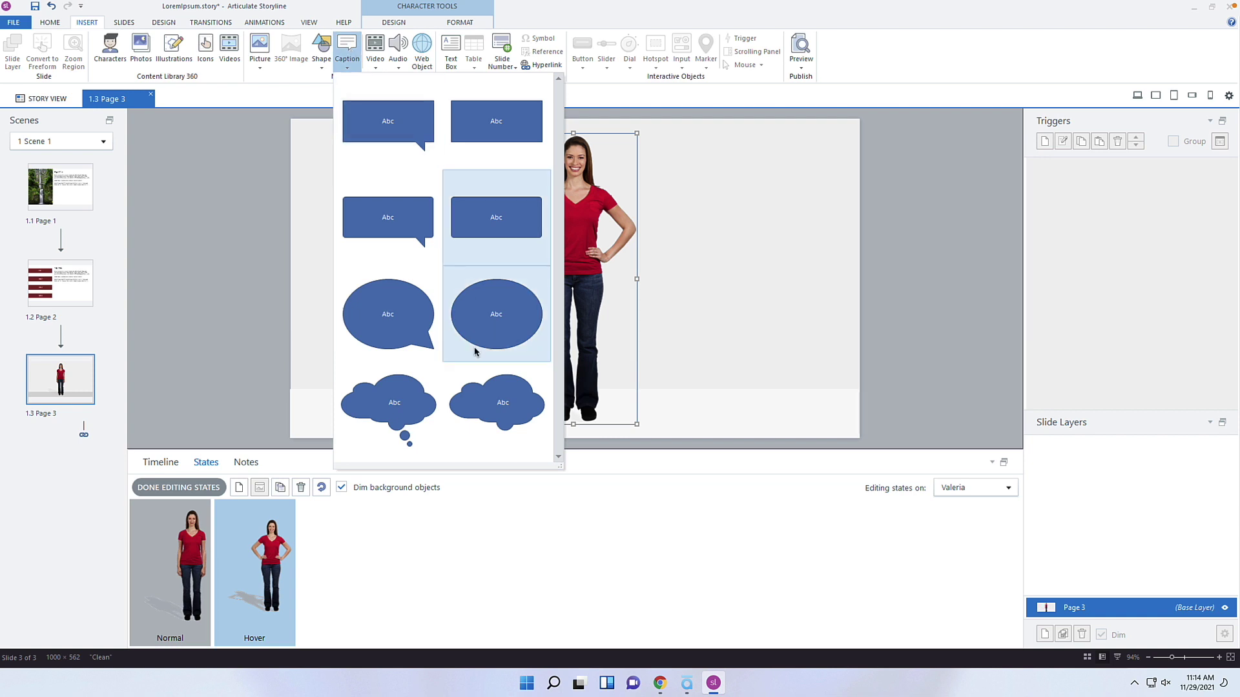
left_click(427, 394)
mouse_move(581, 123)
left_mouse_down()
mouse_move(738, 151)
mouse_move(744, 199)
mouse_move(737, 218)
mouse_move(601, 171)
left_mouse_up()
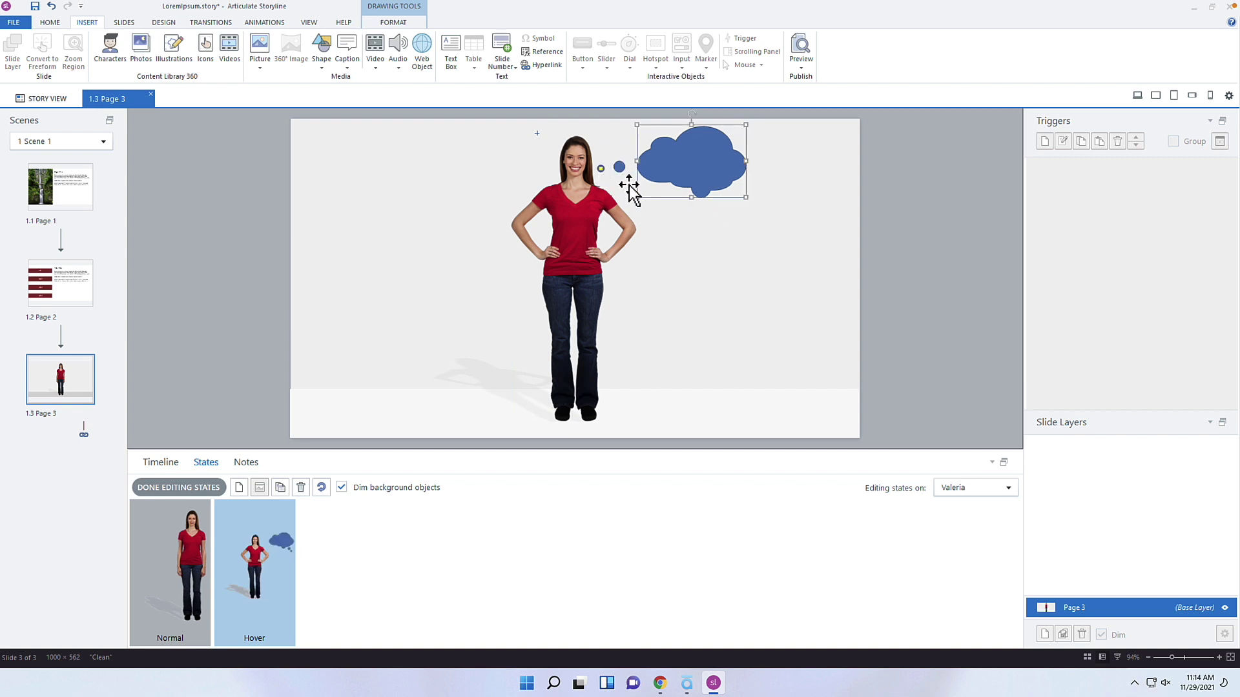
Give the bubble a white fill, no outline and an outer shadow effect
left_click(399, 24)
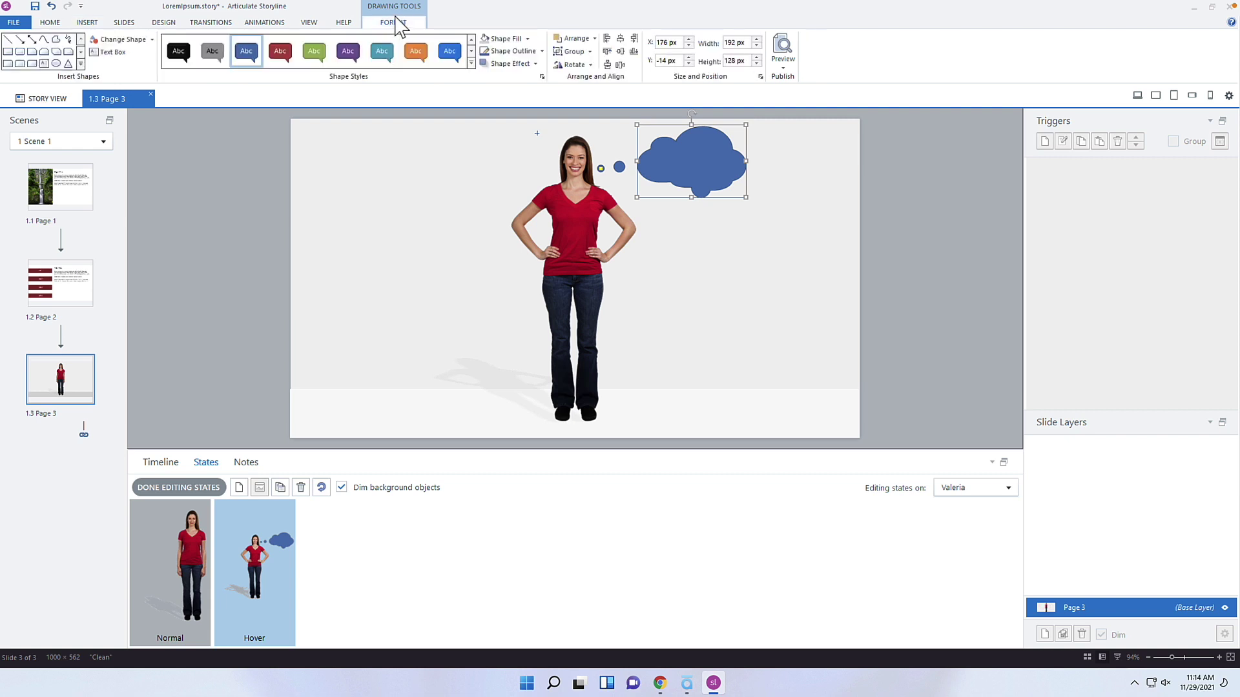
left_click(527, 39)
left_click(485, 75)
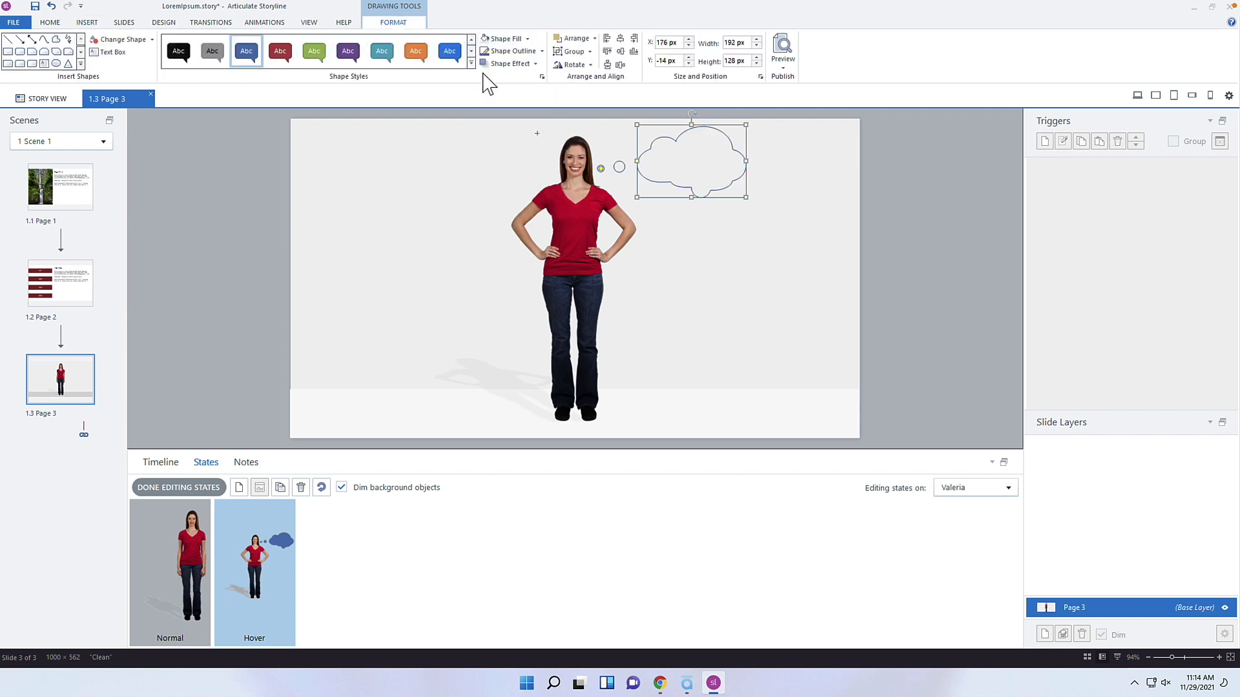
left_click(526, 40)
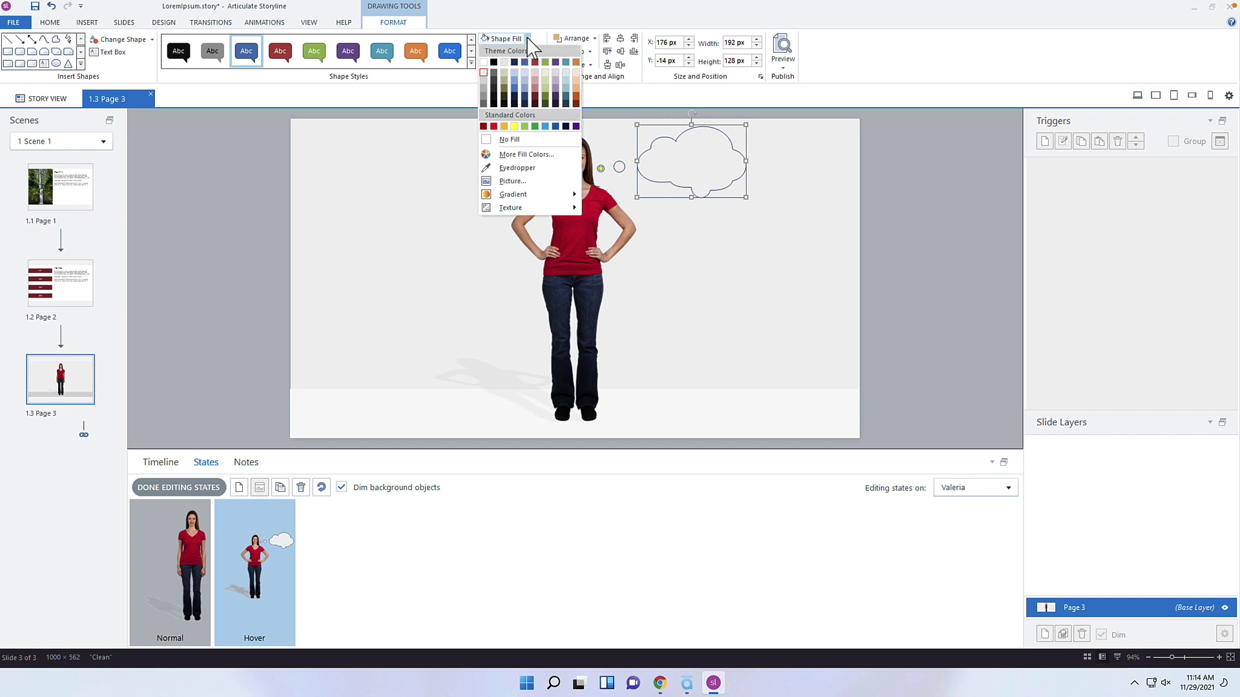
left_click(485, 64)
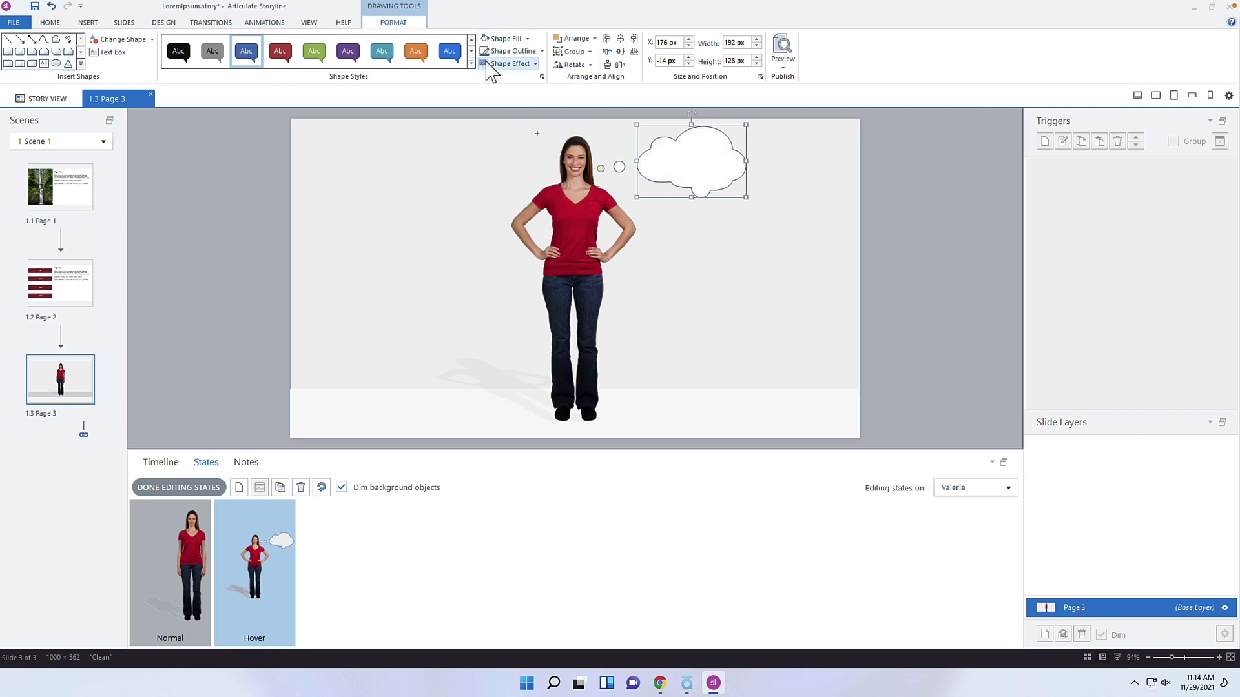
left_click(540, 52)
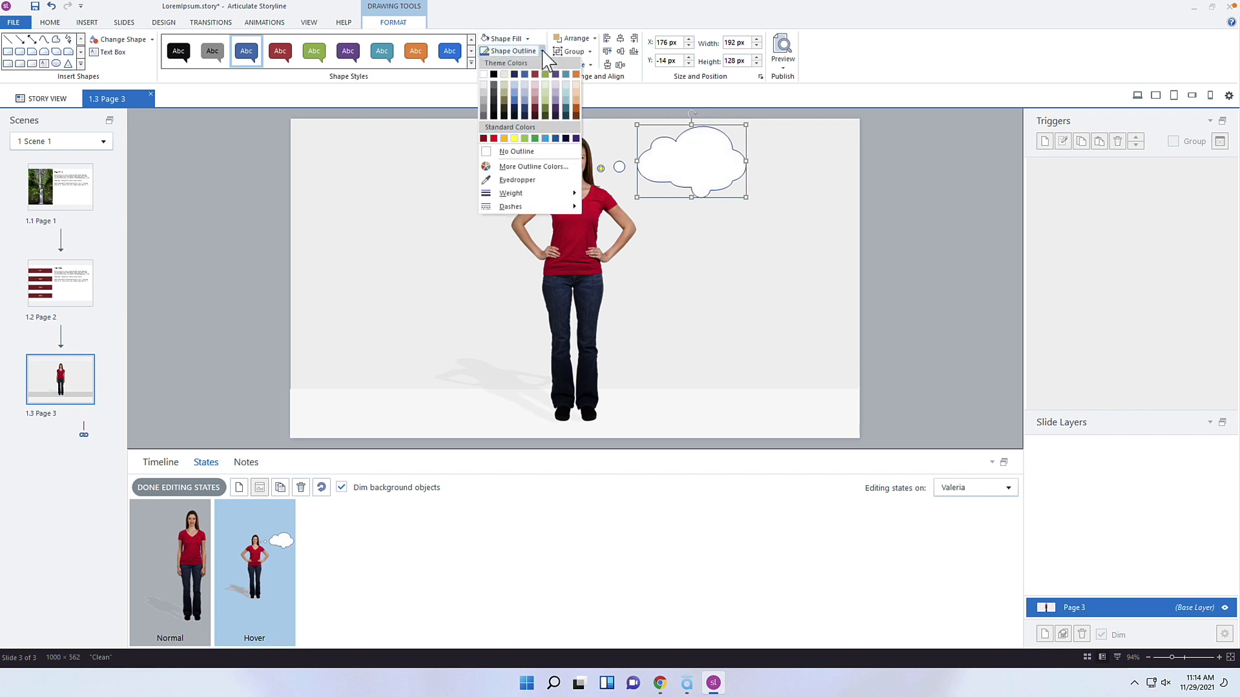
left_click(513, 150)
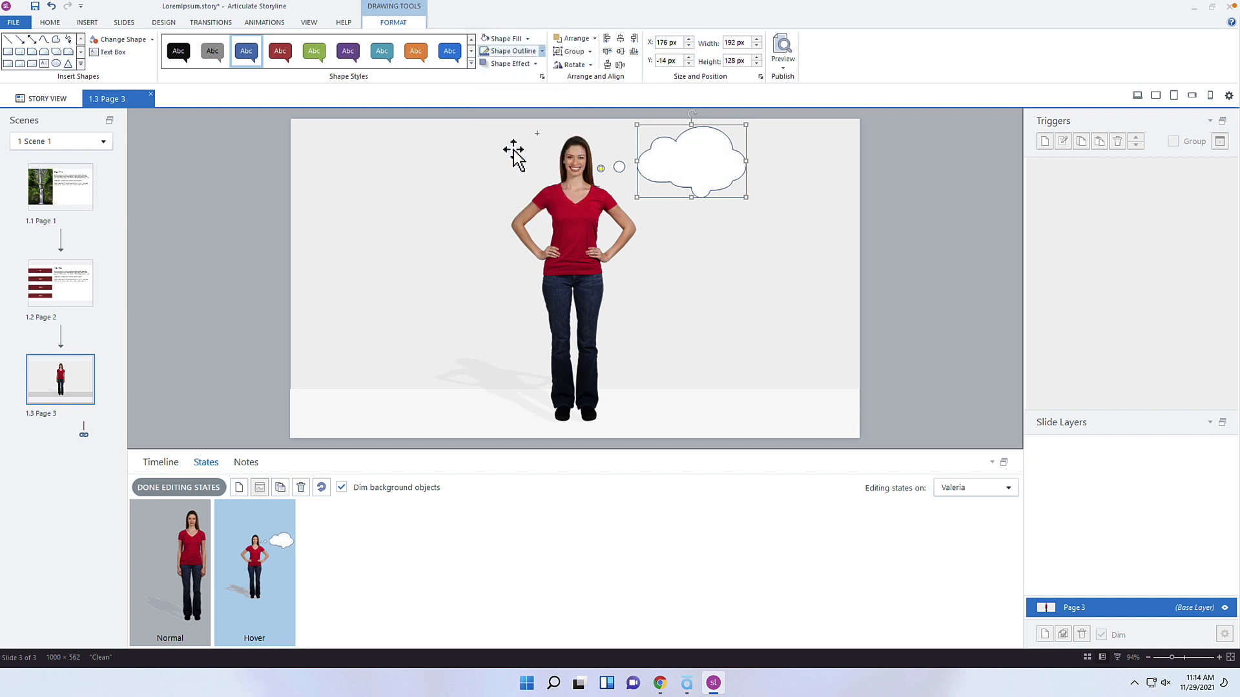
left_click(535, 63)
mouse_move(519, 84)
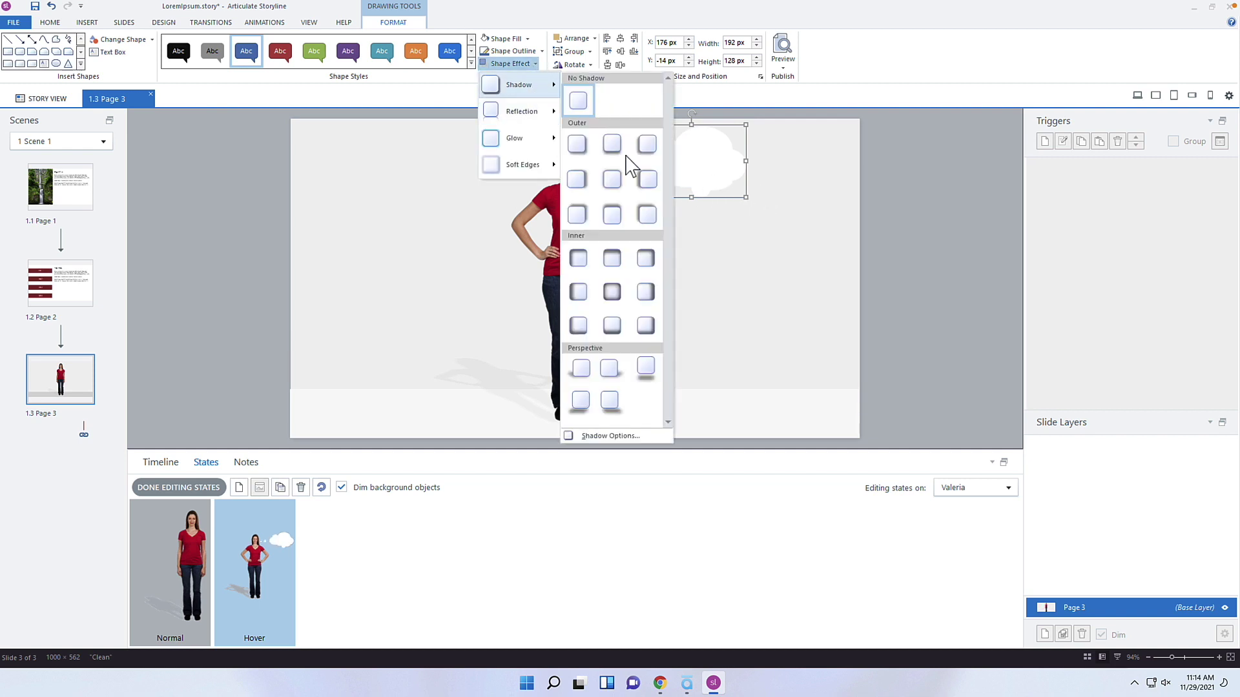
left_click(613, 146)
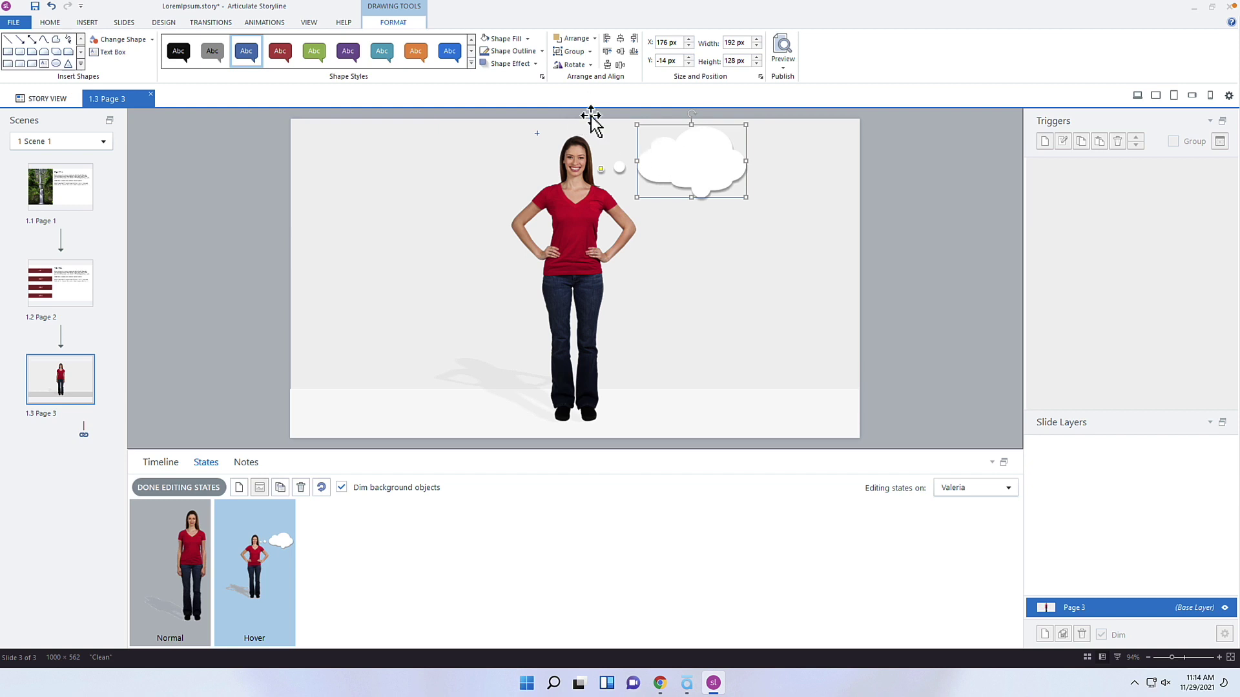
type("Hello")
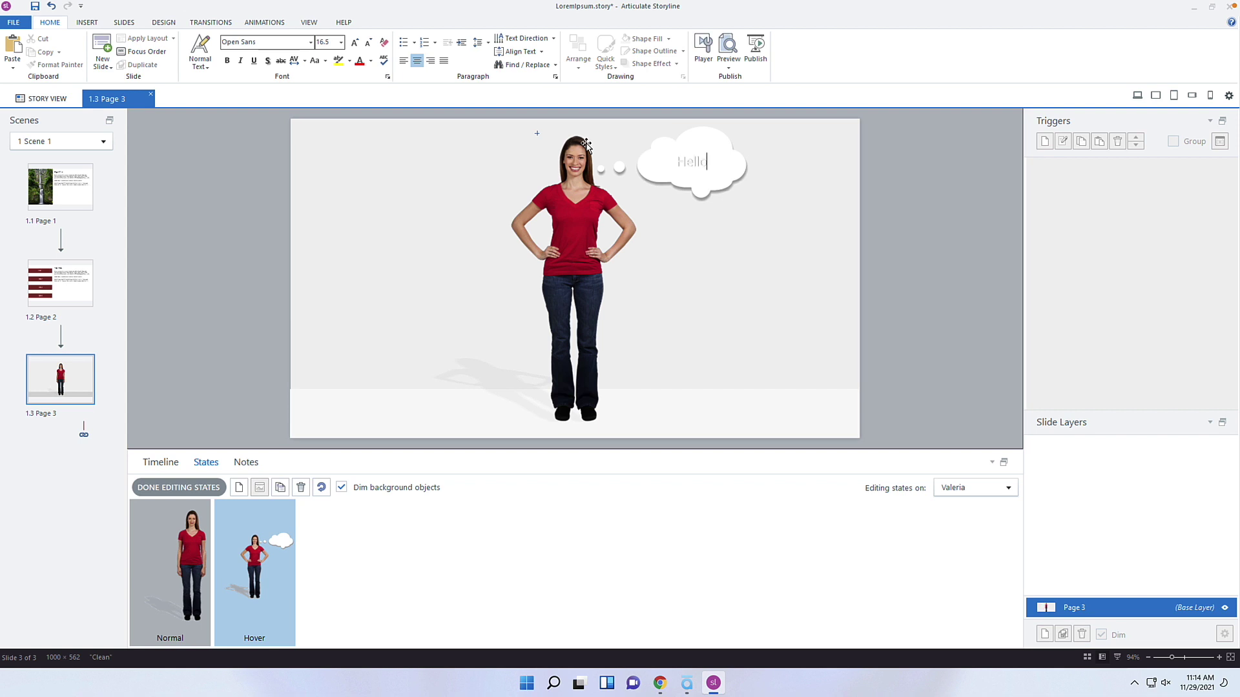
Enter Hello in the cloud and set its font colour to black from Home
key("ctrl+a")
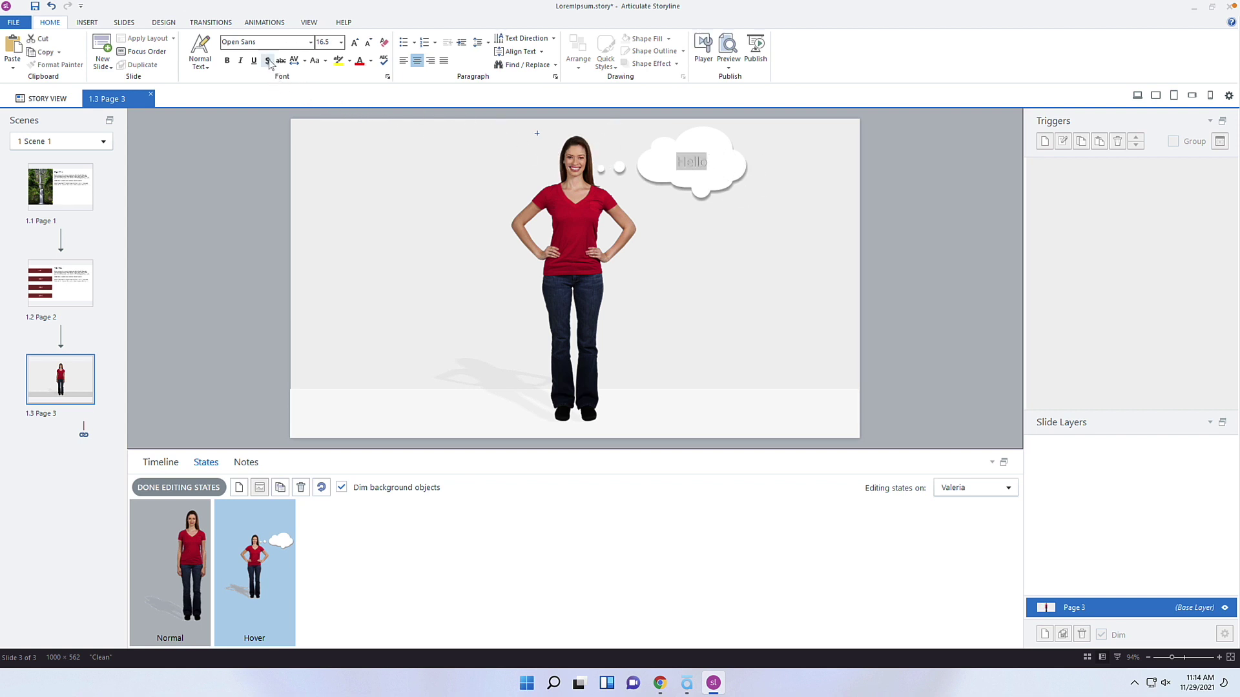
key("Escape")
left_click(707, 165)
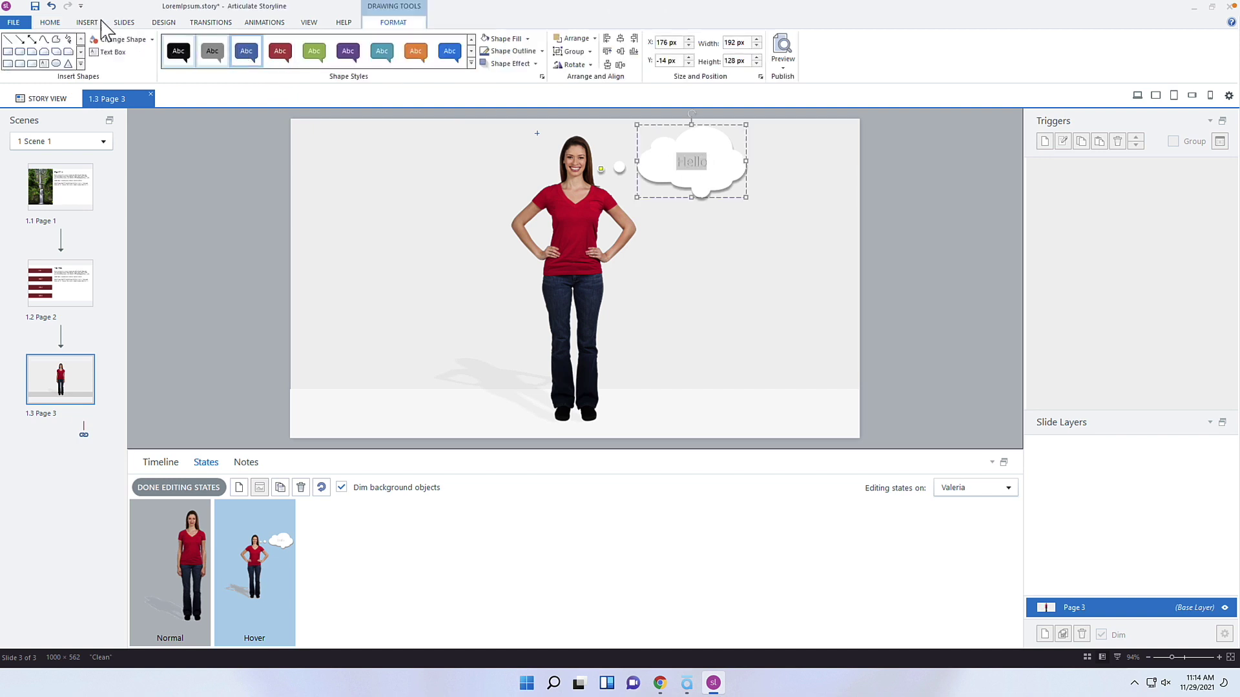
left_click(50, 22)
key("Escape")
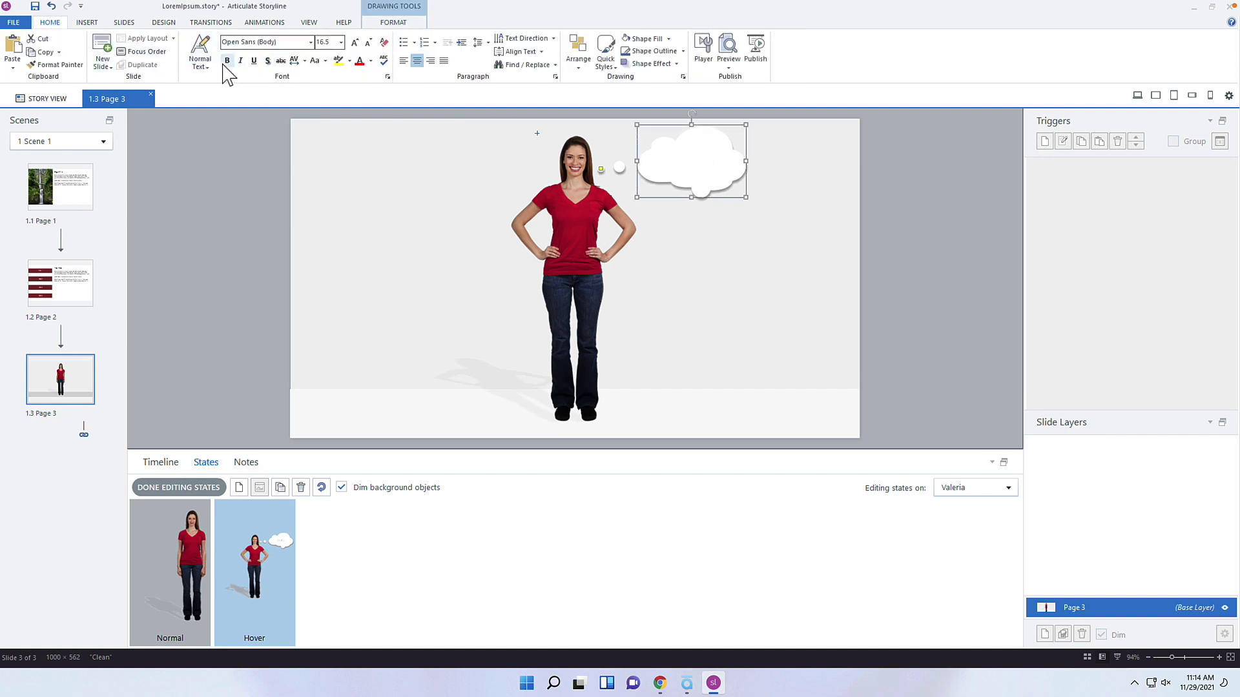
left_click(371, 61)
type("Hello")
Apply the Fade entrance animation to the Hello cloud and preview the slide
left_click(262, 24)
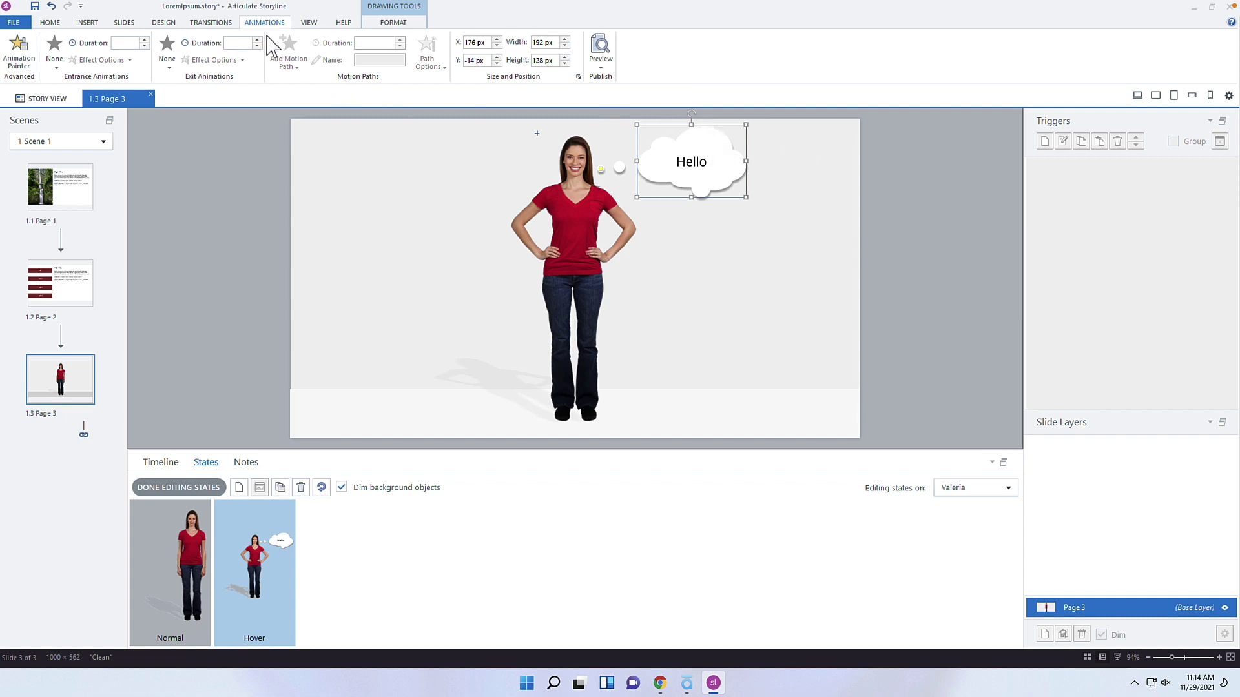
left_click(54, 55)
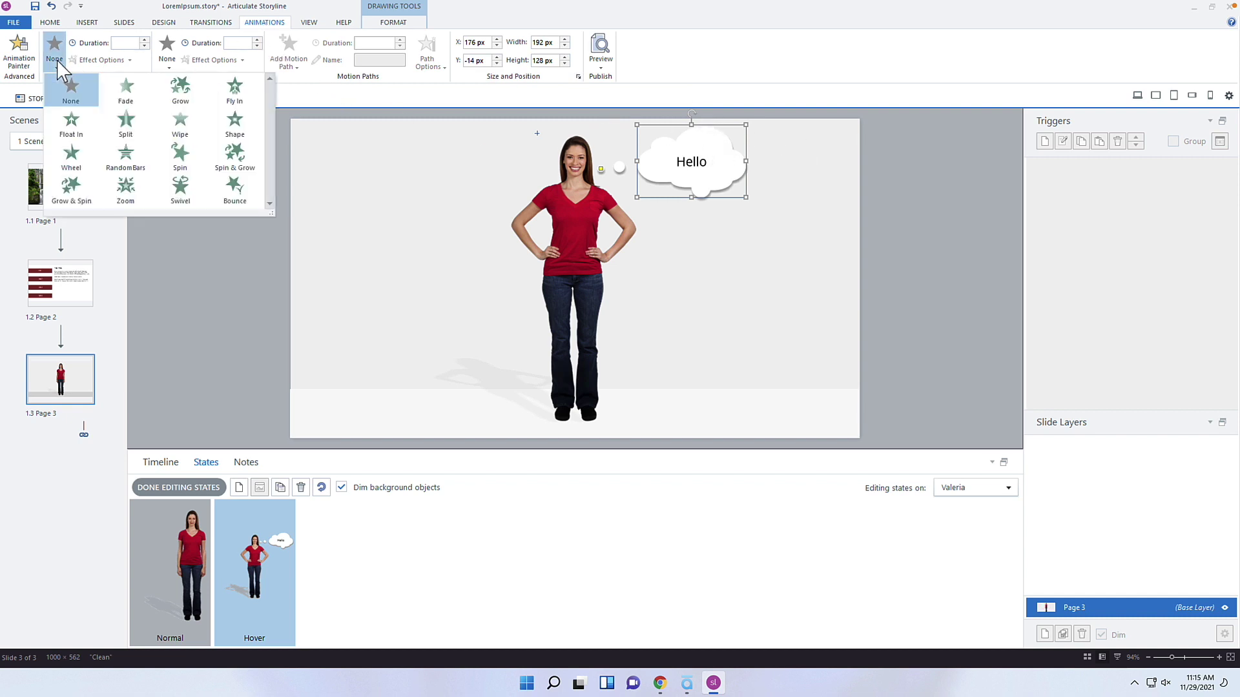
left_click(136, 102)
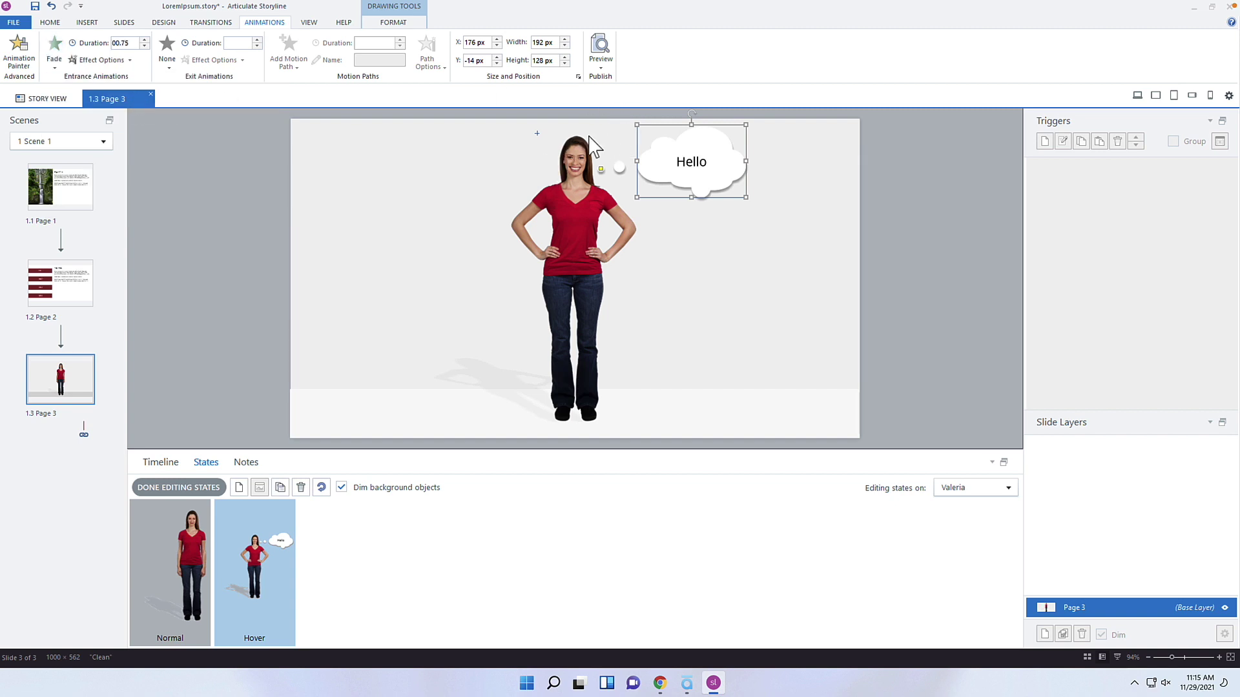
left_click(602, 67)
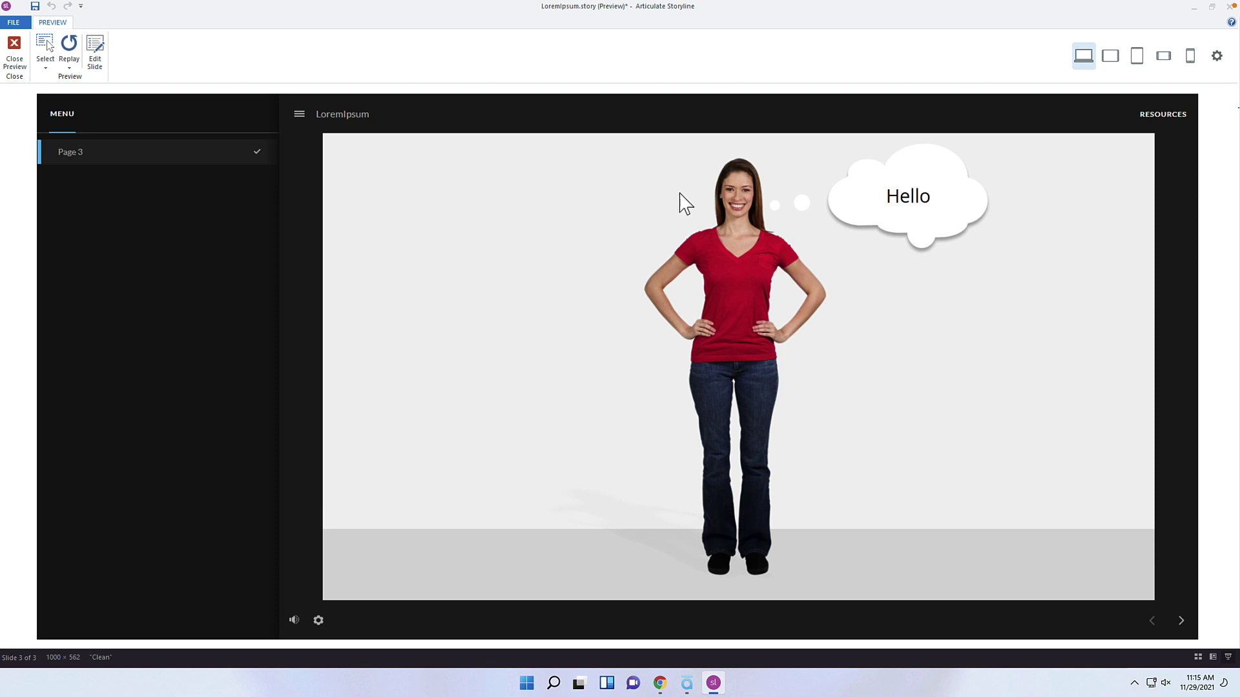
Return to the Hover state and set the cloud's fade-in duration to 0.5 seconds
left_click(14, 50)
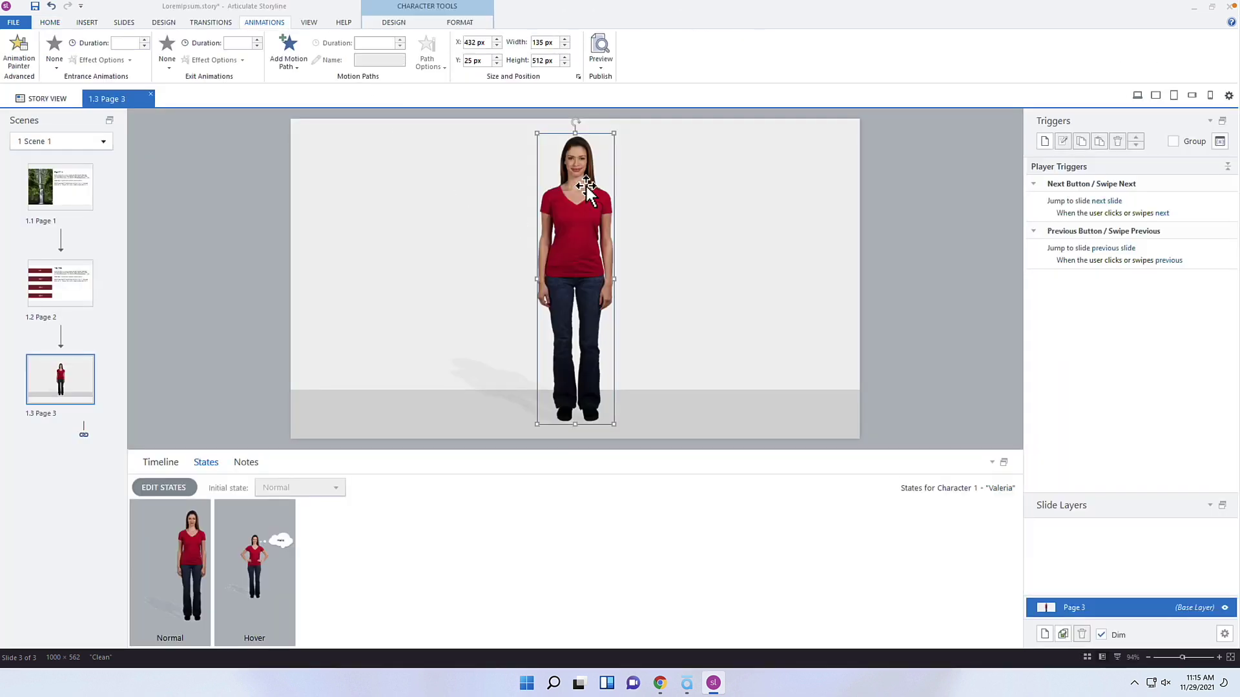
left_click(278, 536)
left_click(684, 161)
left_click(54, 49)
left_click(166, 75)
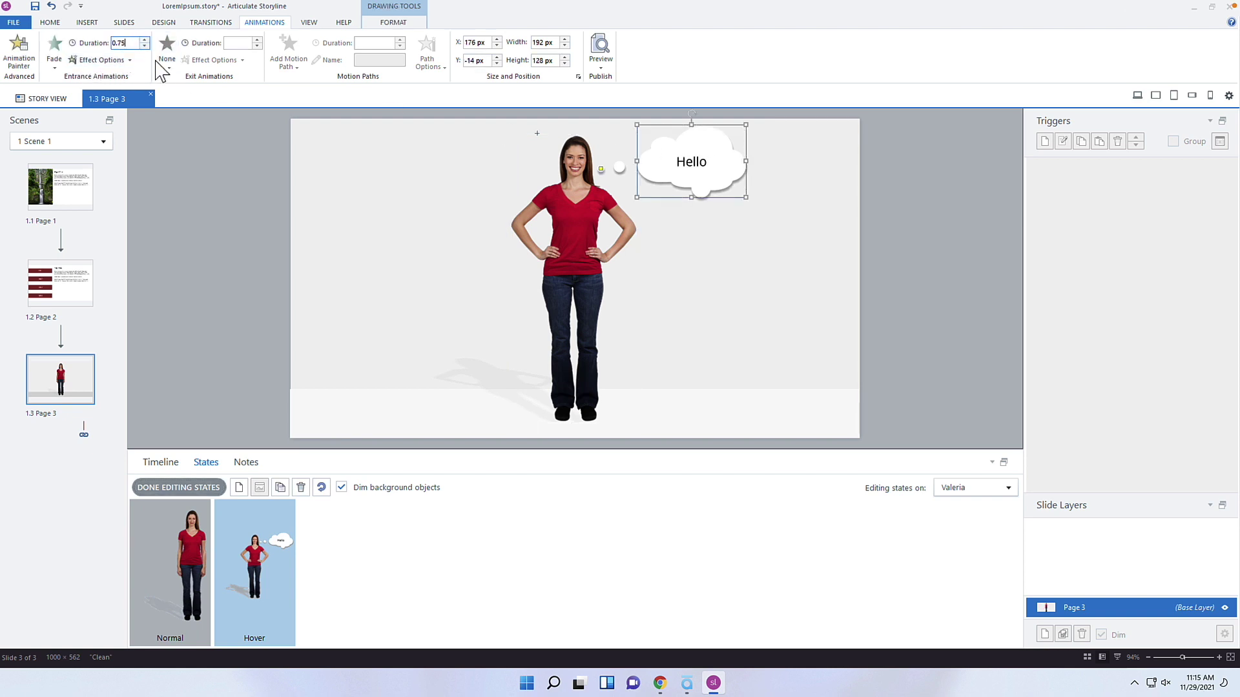
type("0.5")
key("Tab")
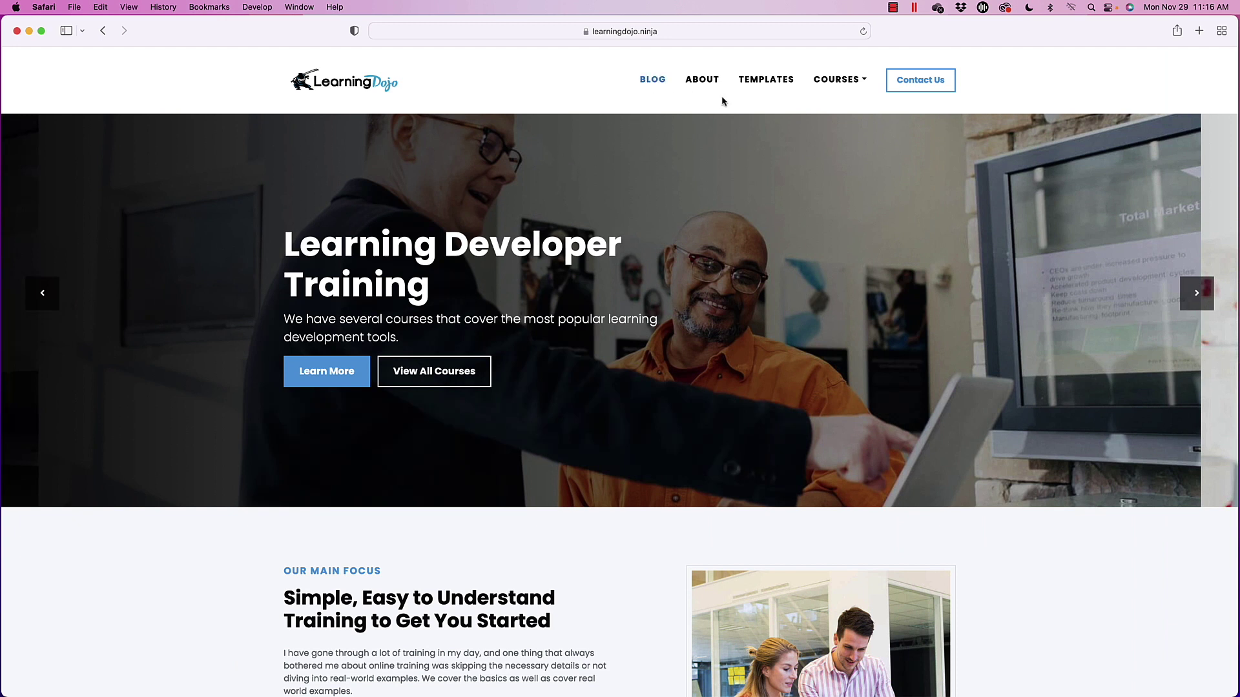
Open the COURSES menu on the Learning Dojo site in Safari
left_click(833, 82)
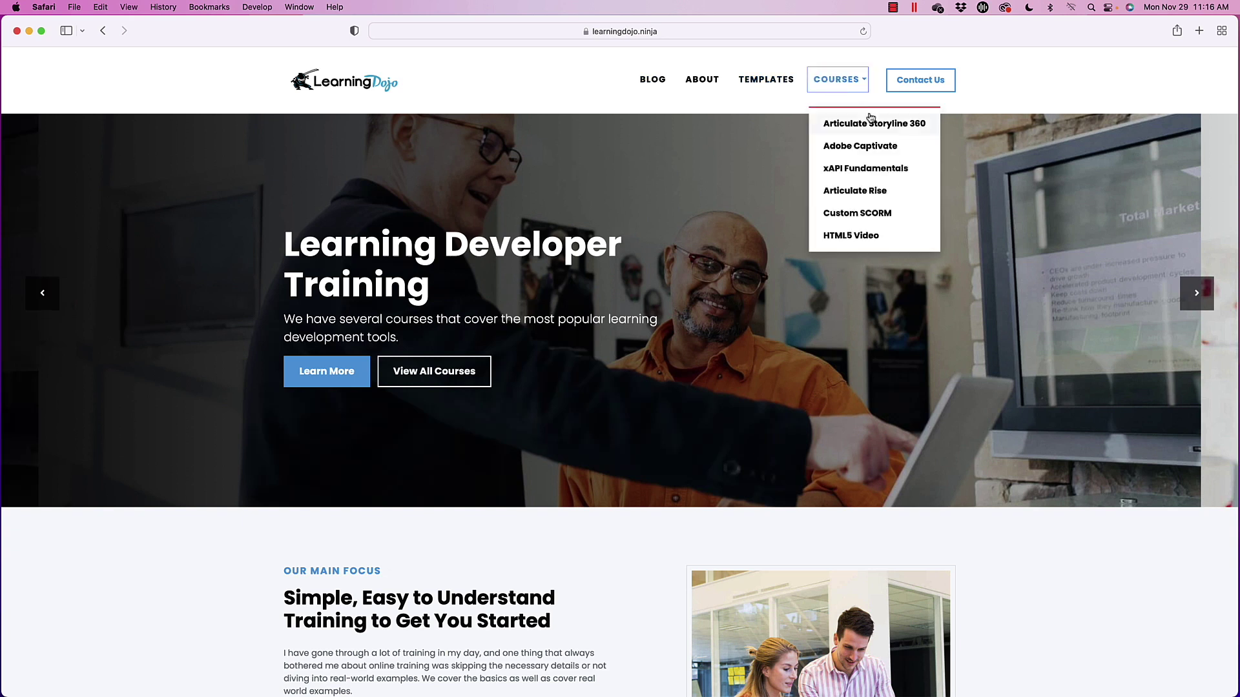